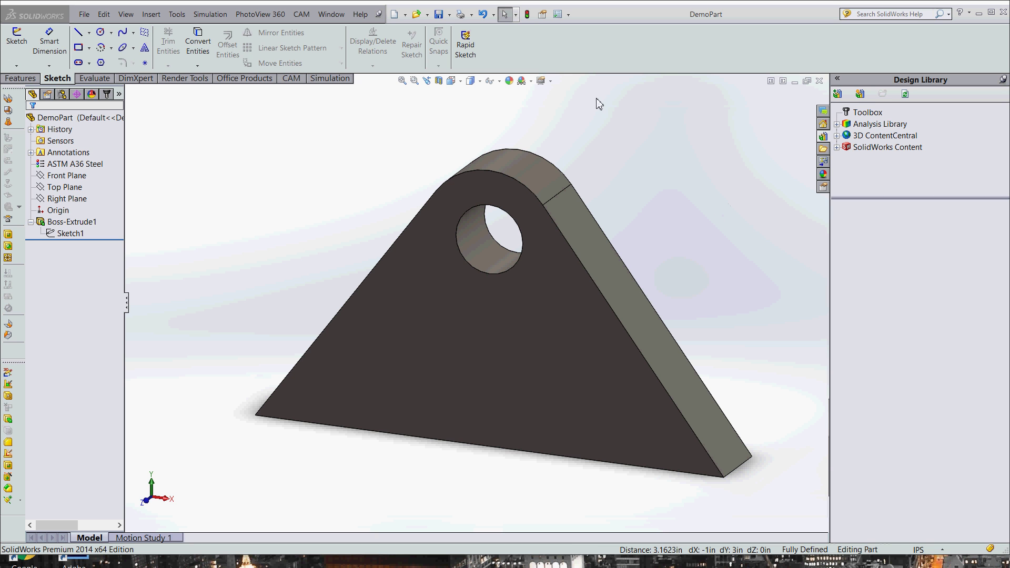
# Switch the CommandManager to the Features tab for DemoPart.
pyautogui.click(21, 78)
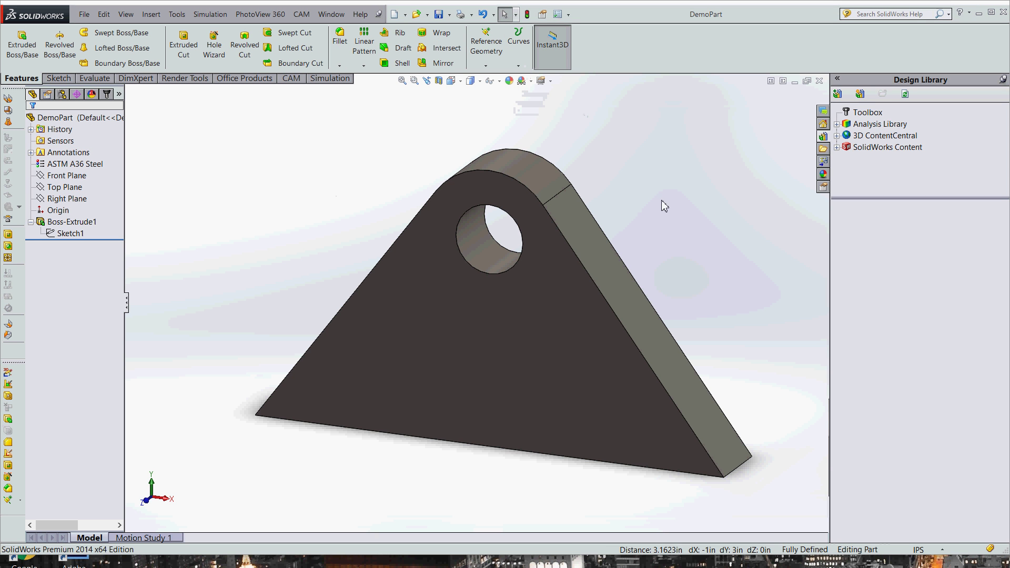
# Create Split Line3, a silhouette split of the hole's inner face using Top Plane as pull direction.
pyautogui.click(518, 65)
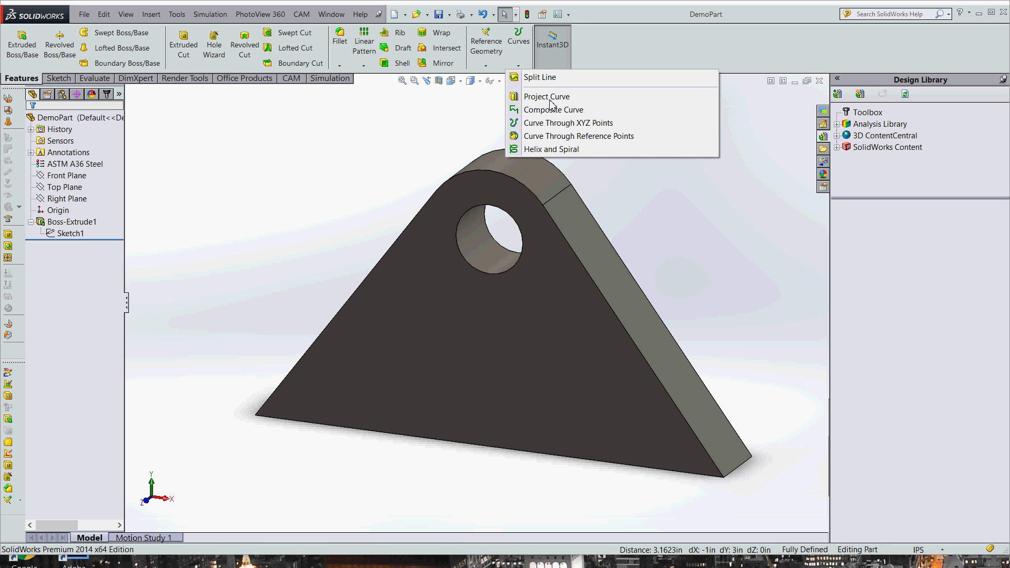
pyautogui.click(542, 77)
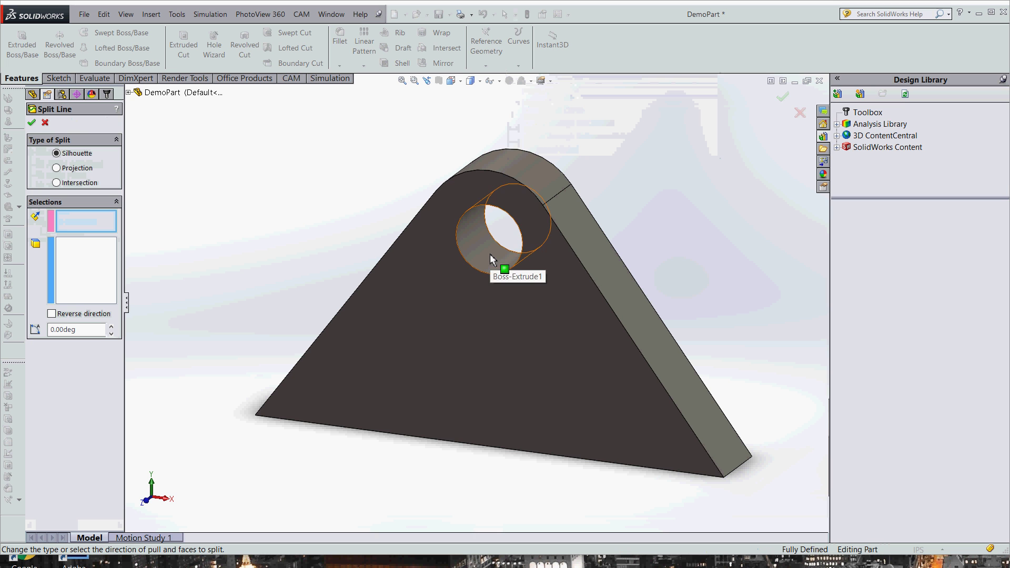
pyautogui.click(91, 272)
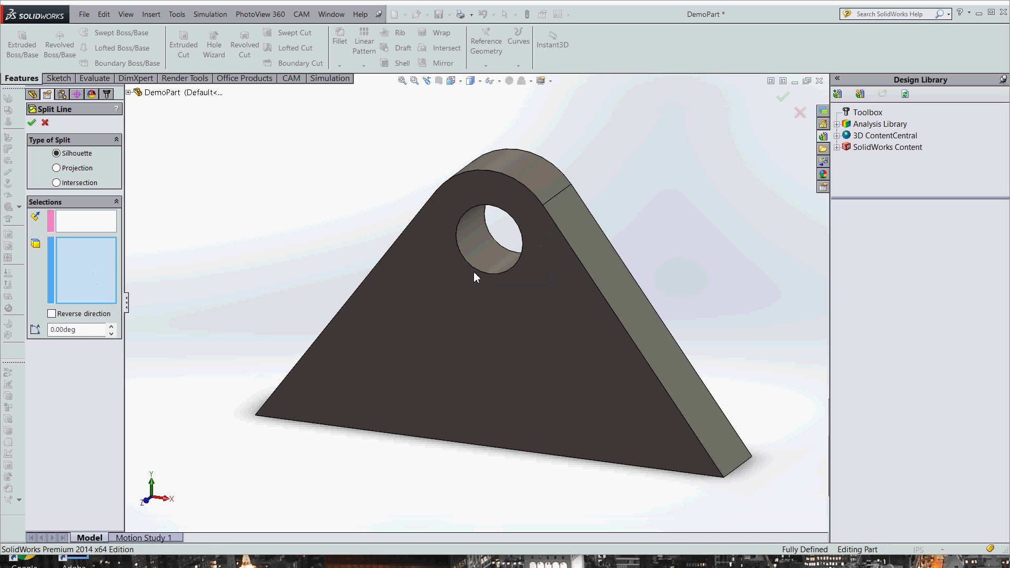
pyautogui.click(482, 261)
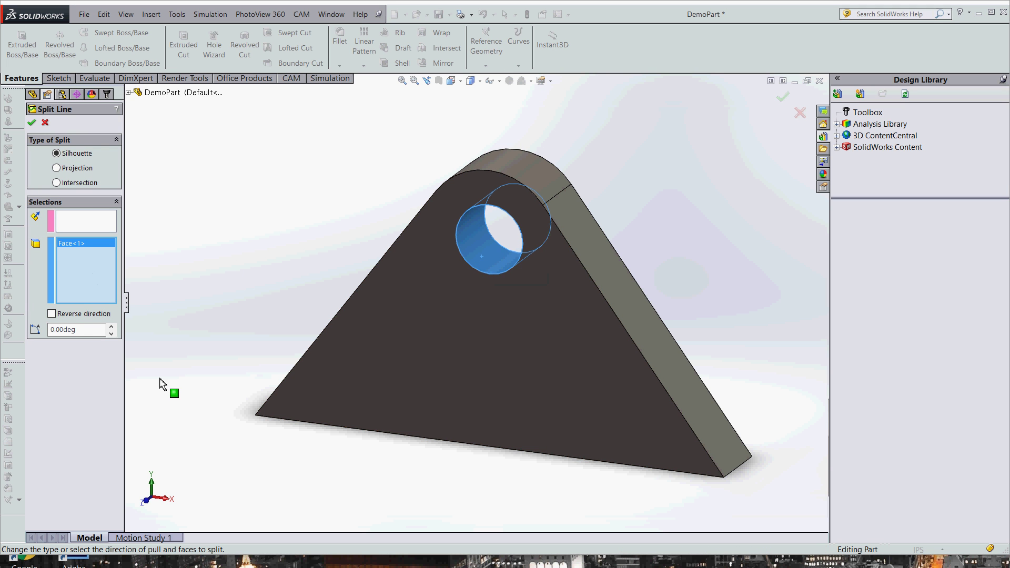
pyautogui.click(87, 221)
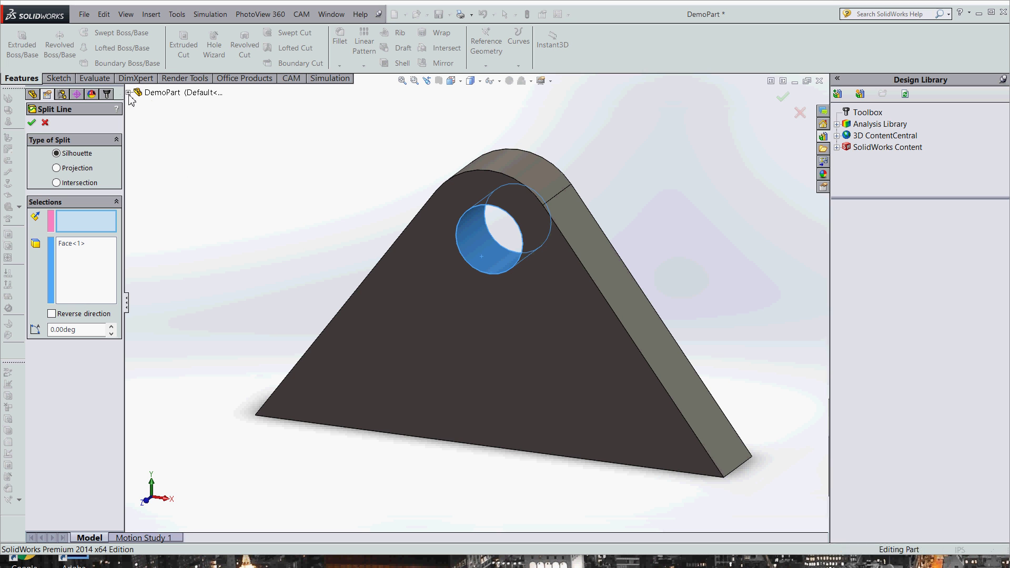
pyautogui.click(127, 92)
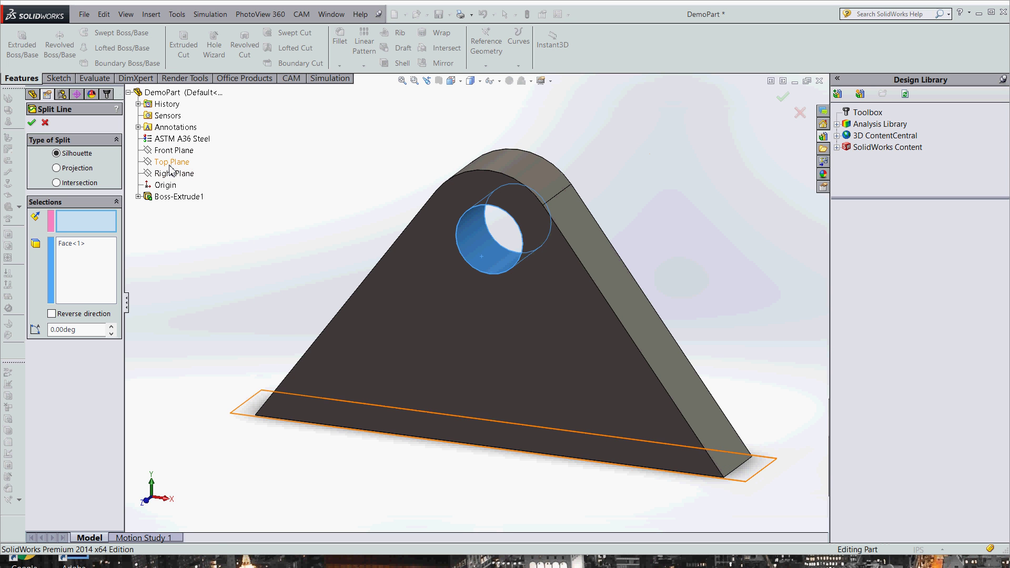
pyautogui.click(172, 162)
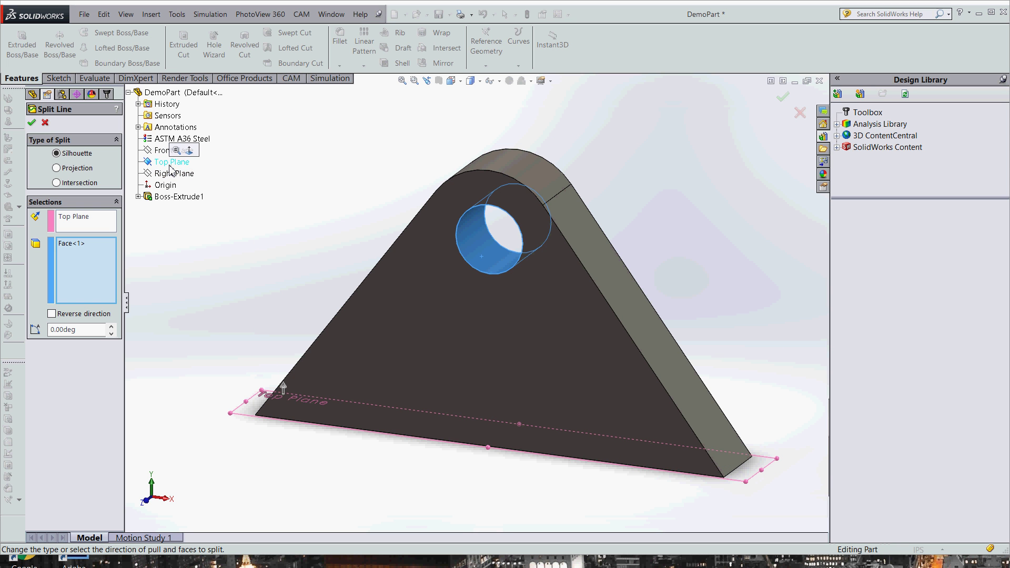
pyautogui.click(32, 126)
pyautogui.scroll(-5, 479, 235)
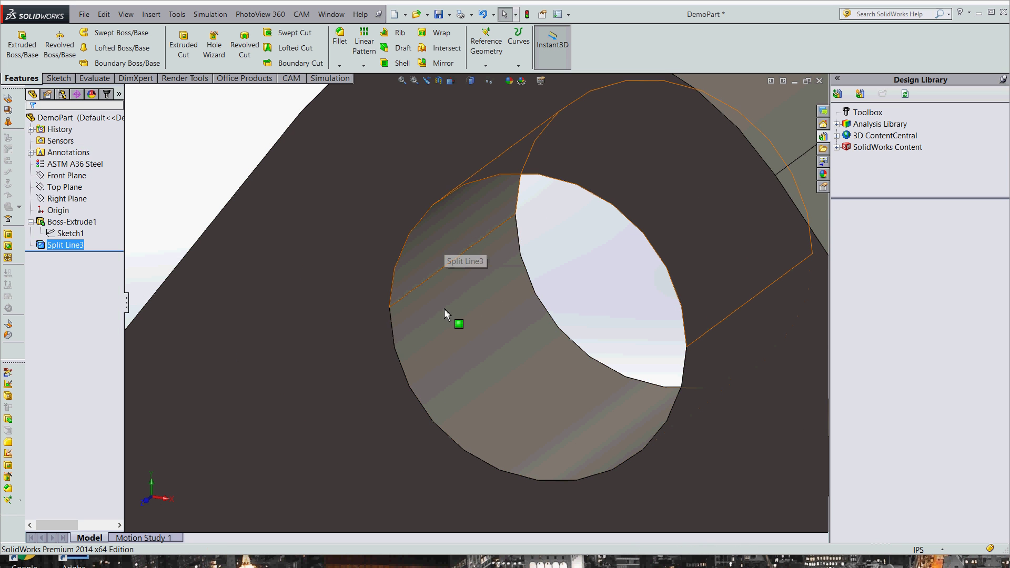
pyautogui.scroll(3, 449, 303)
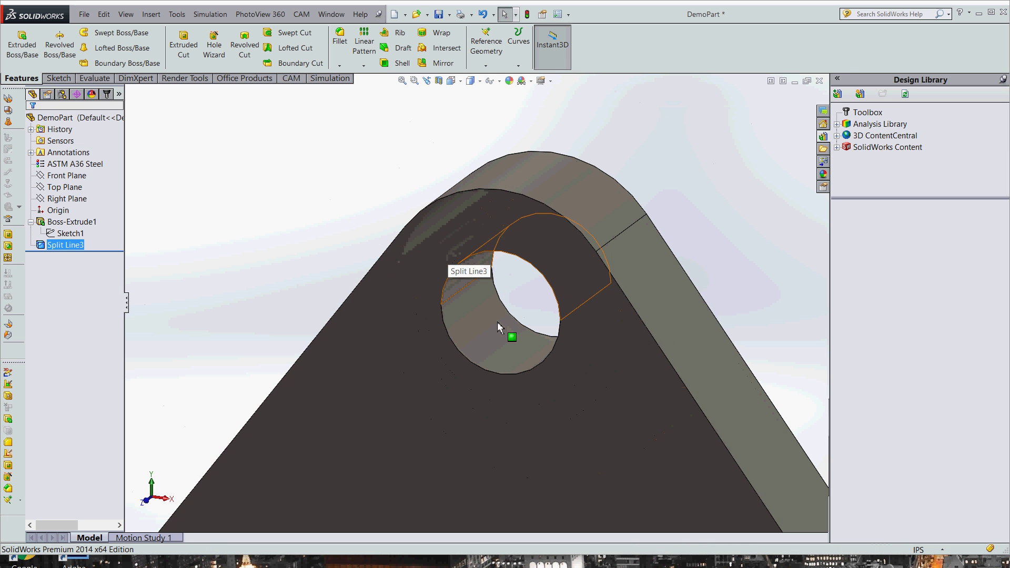
pyautogui.scroll(4, 603, 294)
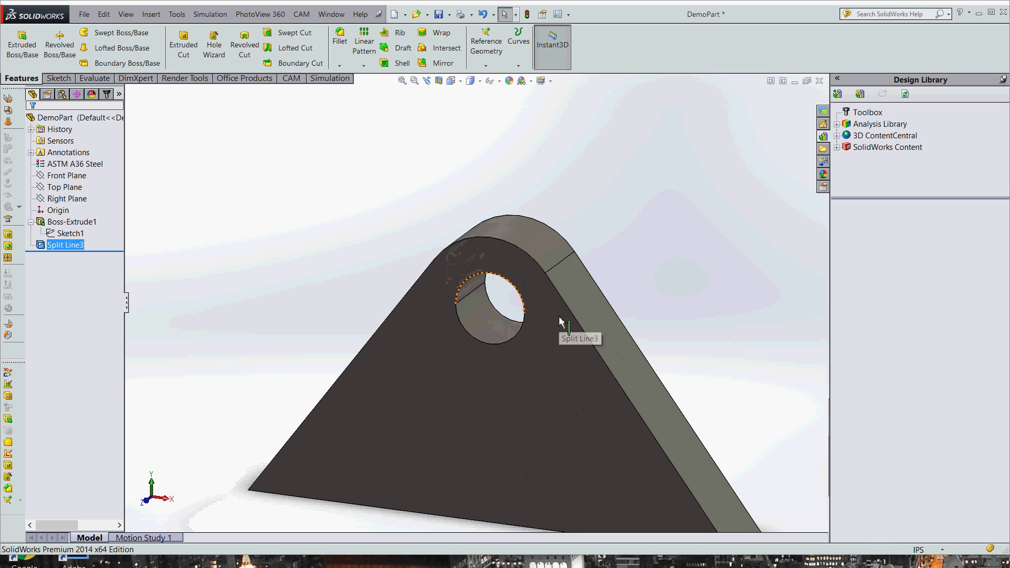
# Place reference Point3 at the arc center of the hole's circular edge.
pyautogui.click(487, 67)
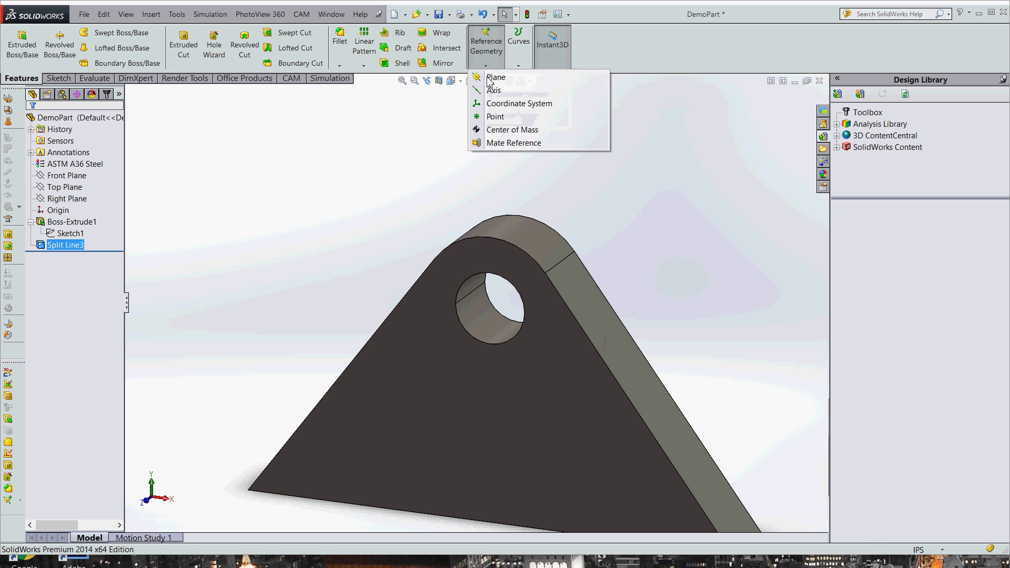
pyautogui.click(490, 118)
pyautogui.scroll(-4, 473, 304)
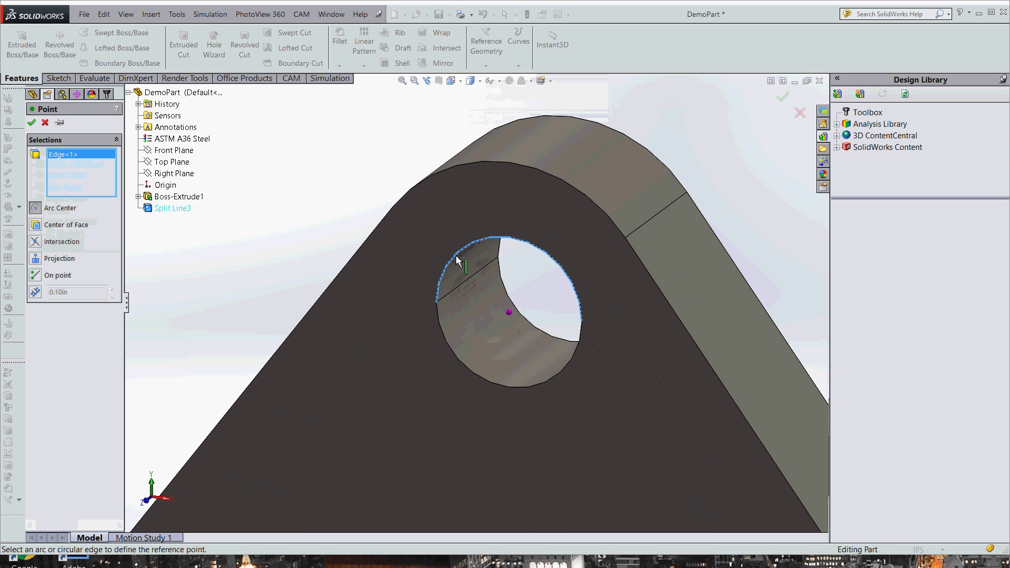
pyautogui.click(448, 269)
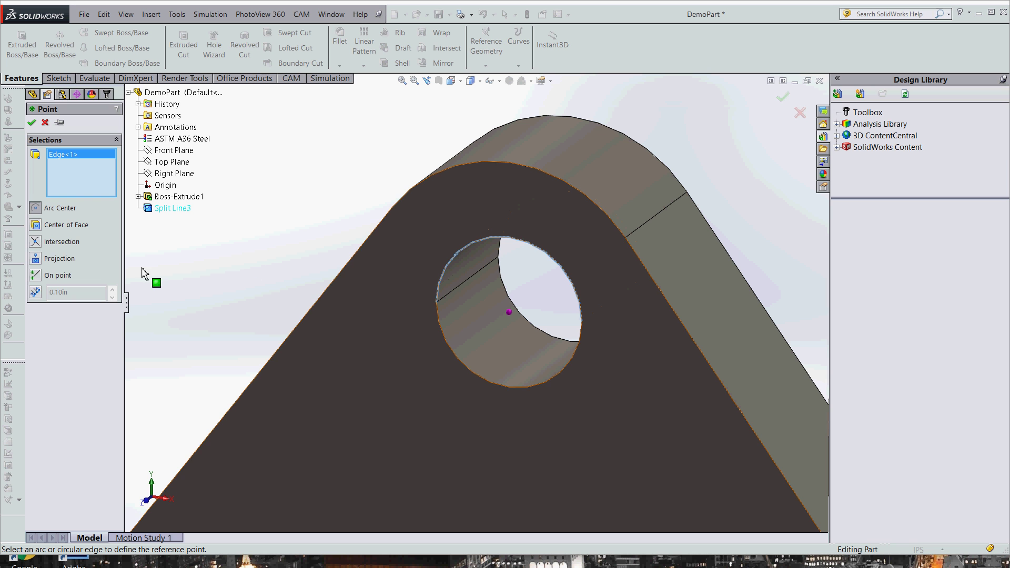
pyautogui.click(33, 123)
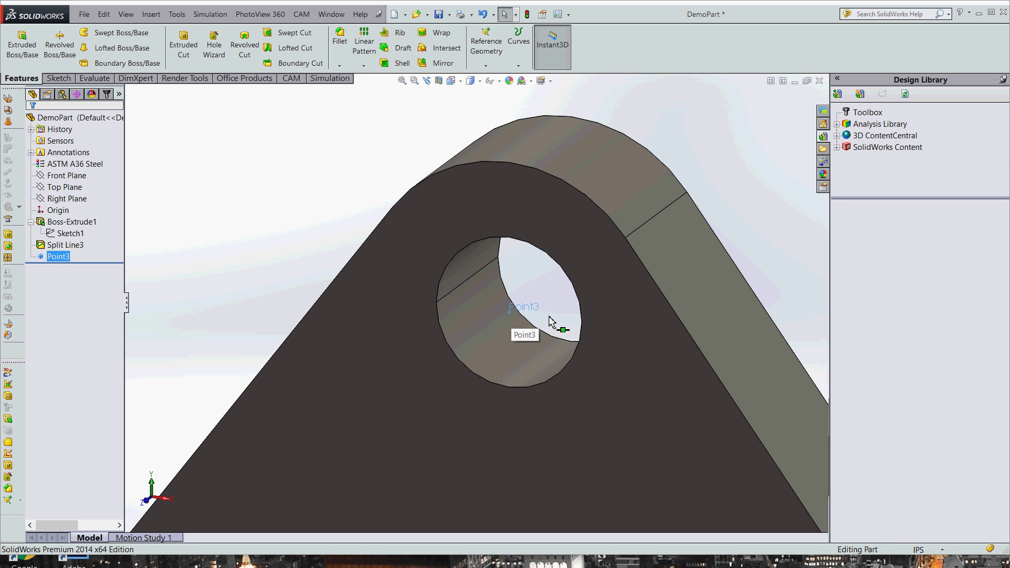
pyautogui.moveTo(556, 323); pyautogui.dragTo(531, 316, button='middle')
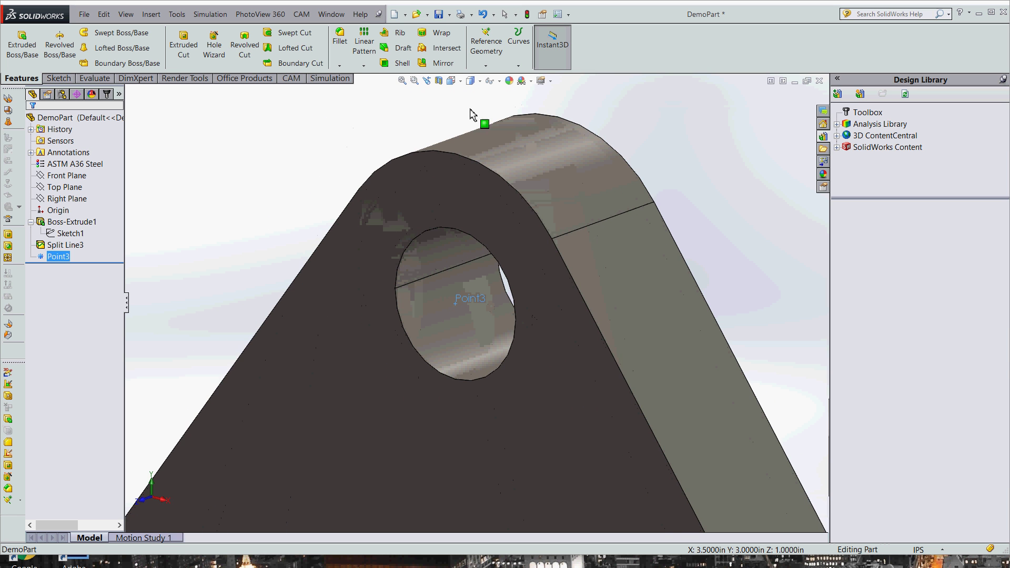
# Create Coordinate System3 with its origin at Point3, then save DemoPart.
pyautogui.click(492, 66)
pyautogui.click(508, 103)
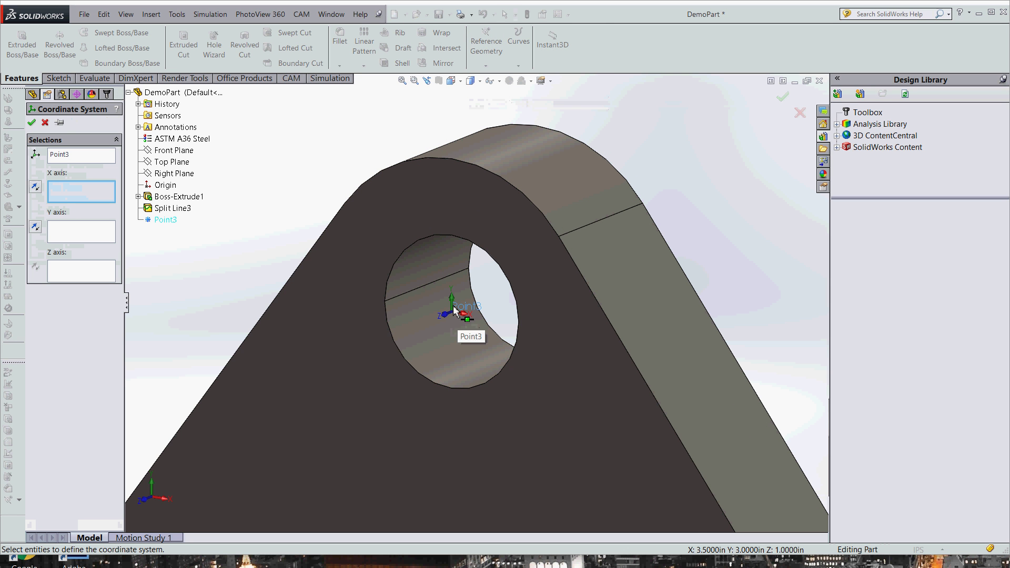
pyautogui.moveTo(719, 233)
pyautogui.mouseDown(button='middle')
pyautogui.moveTo(738, 235)
pyautogui.moveTo(750, 207)
pyautogui.moveTo(712, 230)
pyautogui.moveTo(731, 223)
pyautogui.mouseUp(button='middle')
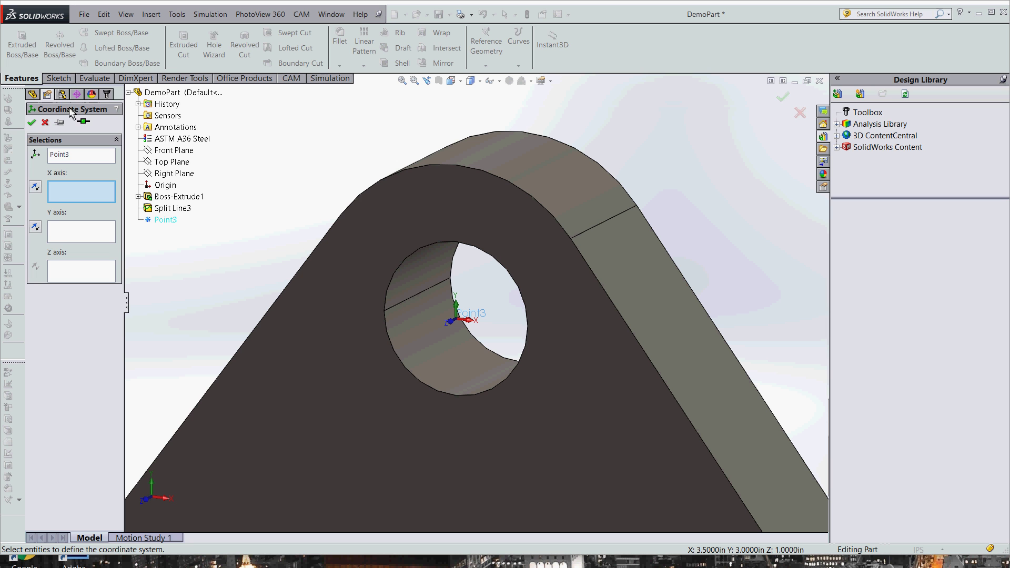
pyautogui.click(31, 123)
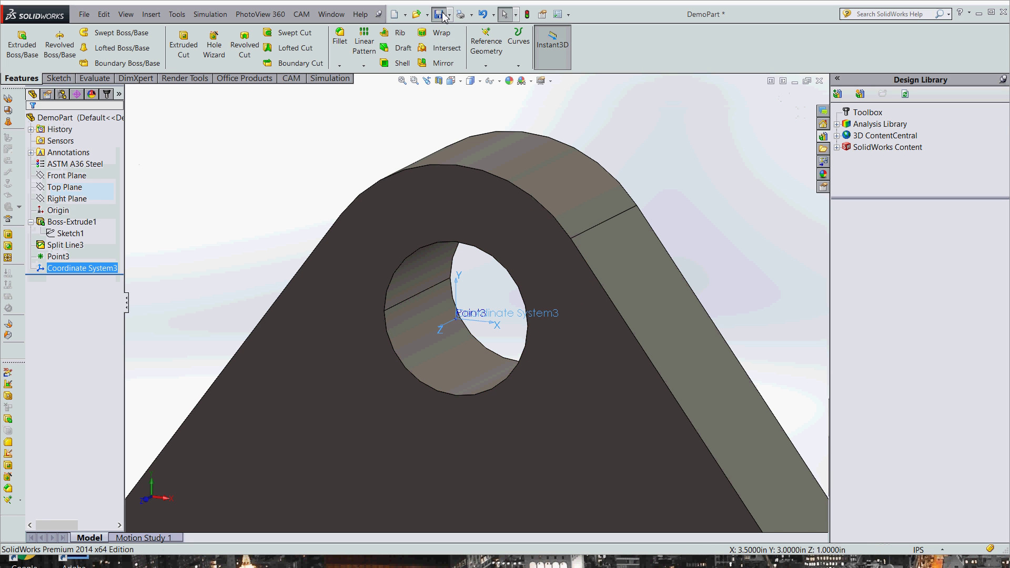
pyautogui.click(439, 15)
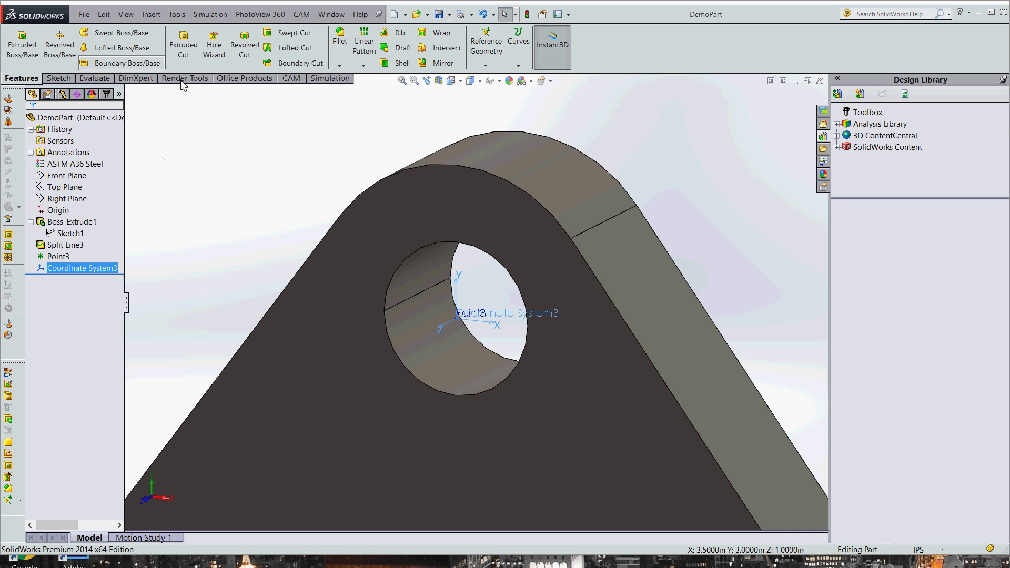
# Create a new static simulation study named Static 1.
pyautogui.click(330, 79)
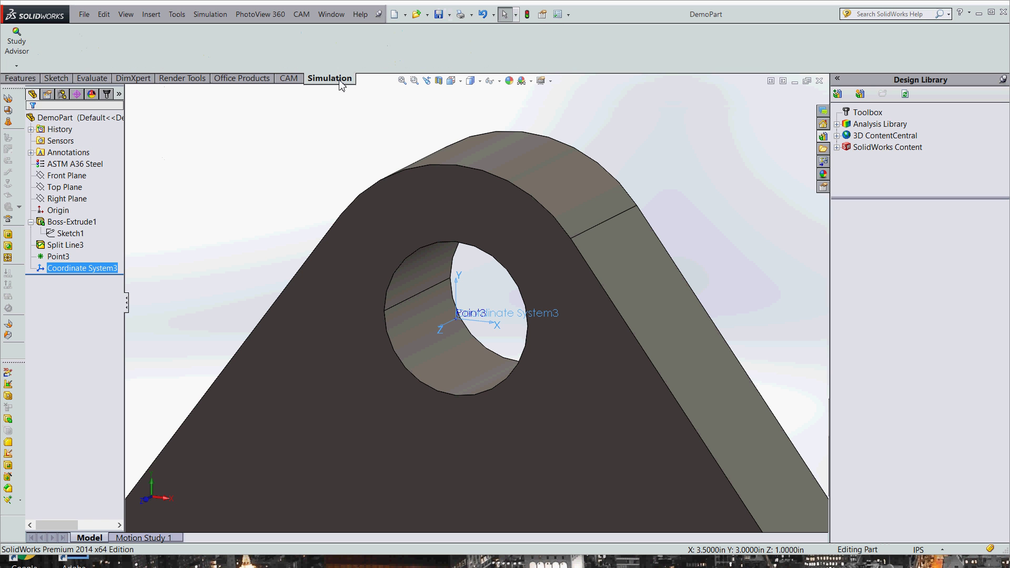
pyautogui.click(16, 66)
pyautogui.click(210, 221)
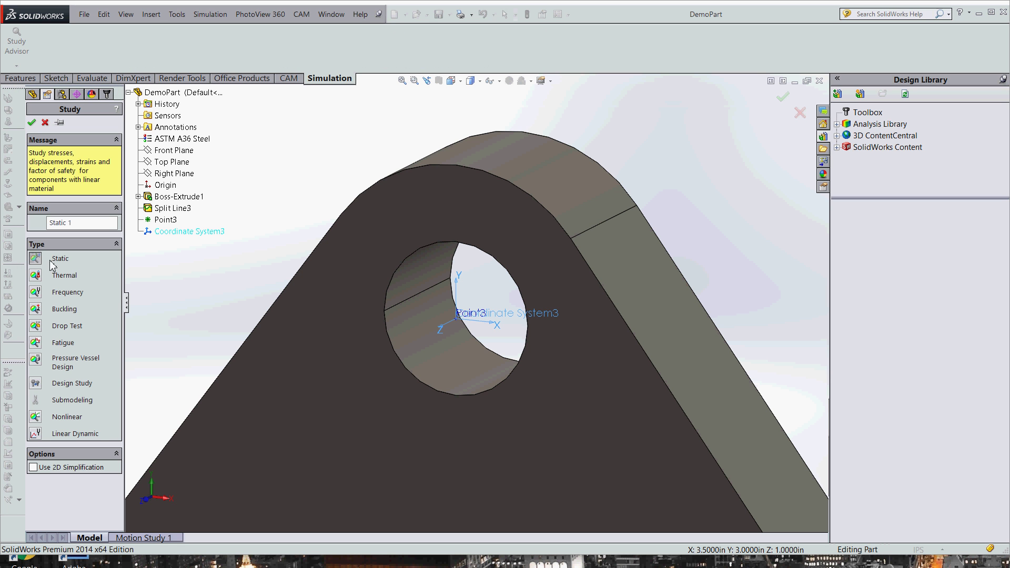
pyautogui.click(32, 123)
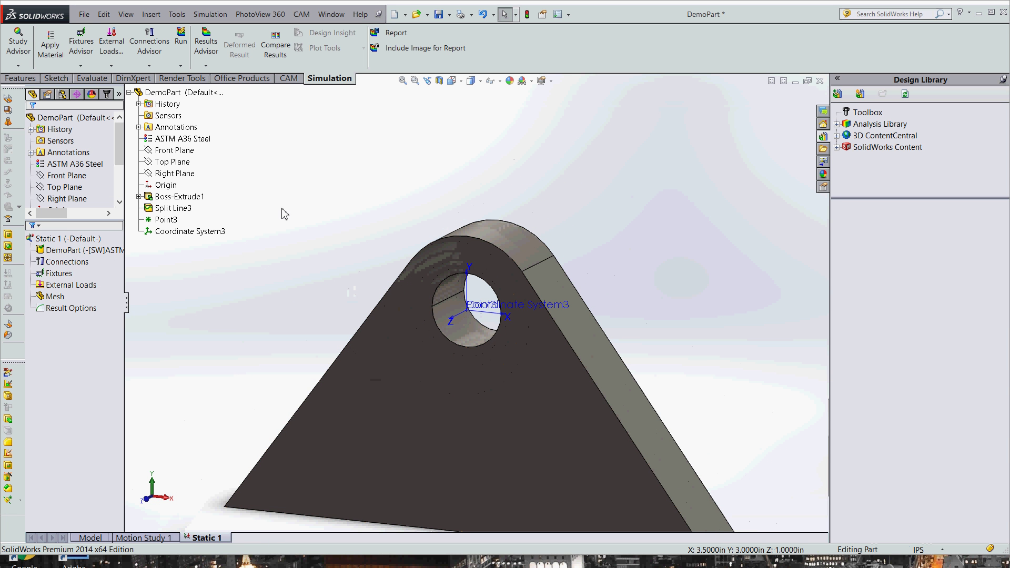
# Add a Fixed Geometry fixture, Fixed-1, on the lug's bottom face.
pyautogui.click(82, 66)
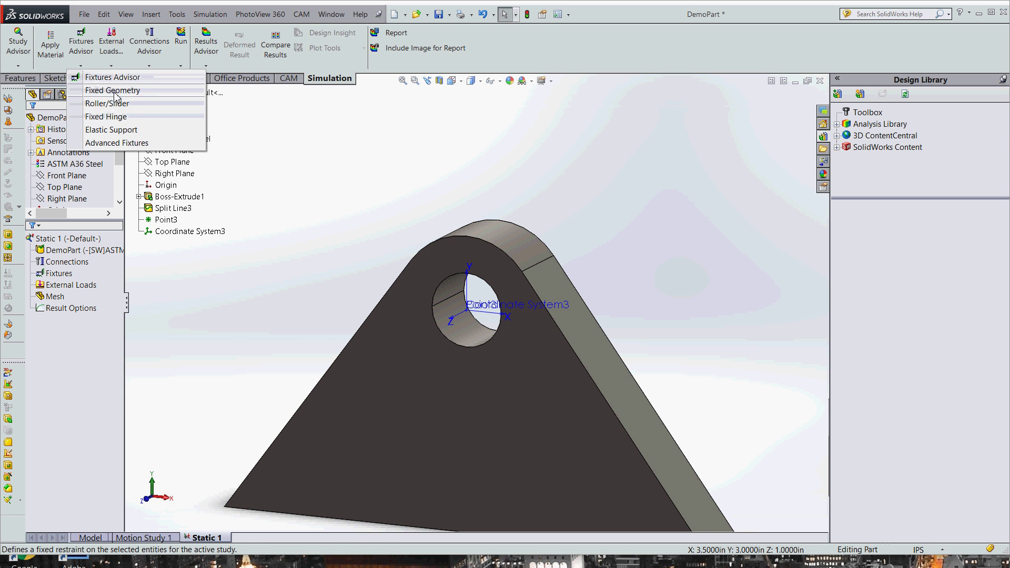
pyautogui.click(112, 116)
pyautogui.moveTo(313, 323); pyautogui.dragTo(325, 279, button='middle')
pyautogui.click(554, 501)
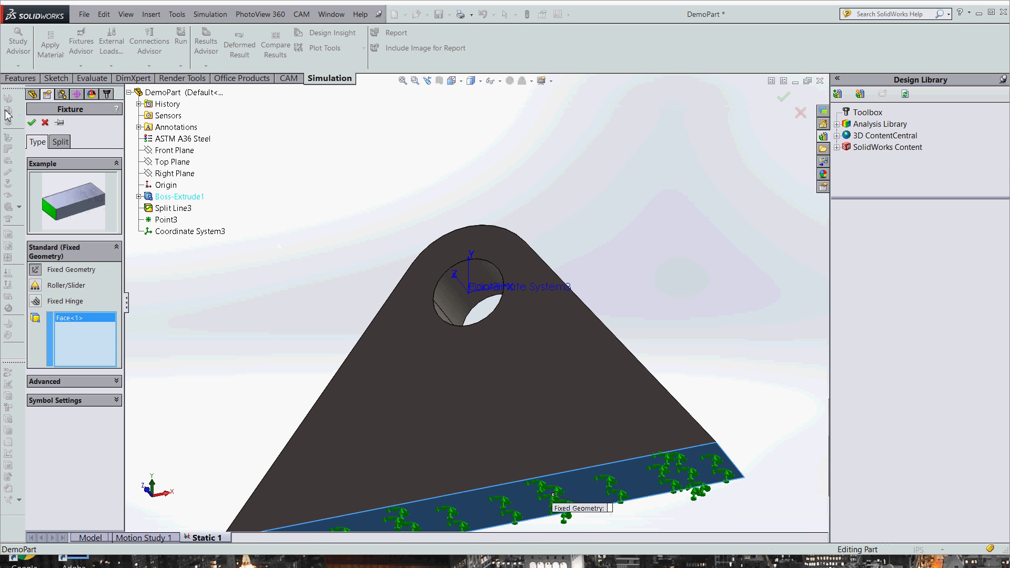
pyautogui.click(31, 122)
pyautogui.moveTo(356, 200); pyautogui.dragTo(359, 310, button='middle')
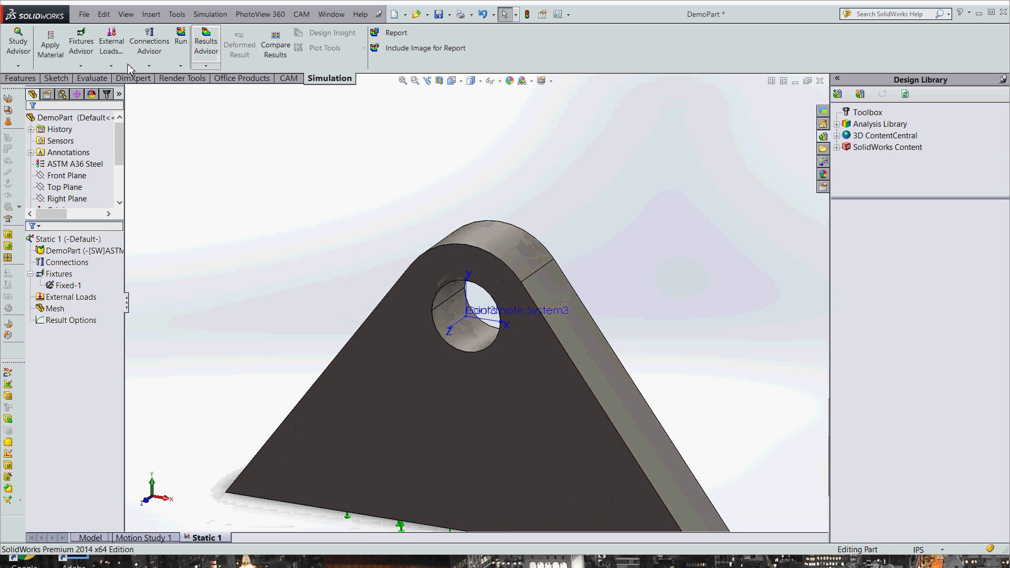
# Start a bearing load on the hole's upper half, referenced to Coordinate System3.
pyautogui.click(111, 65)
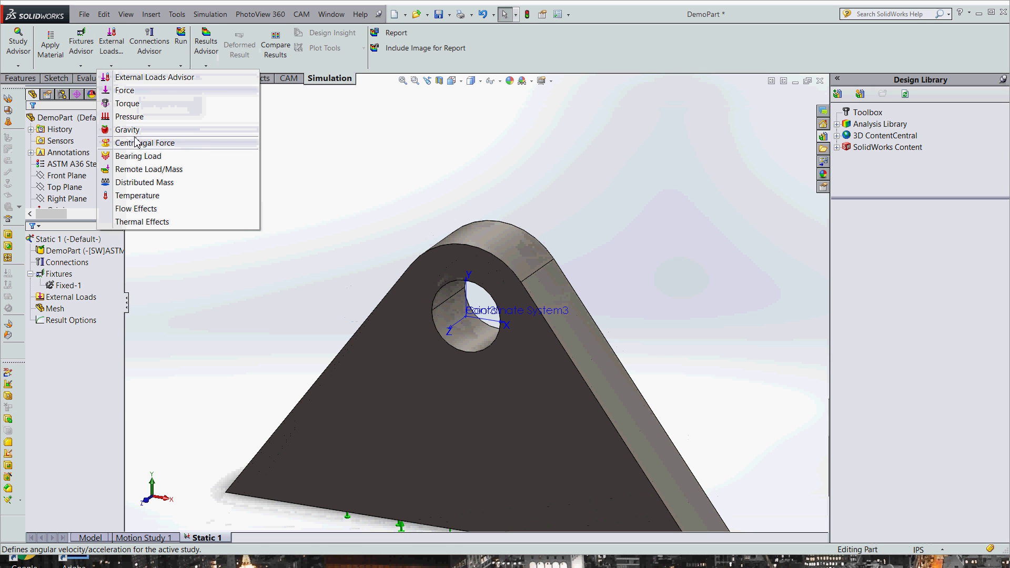
pyautogui.click(138, 157)
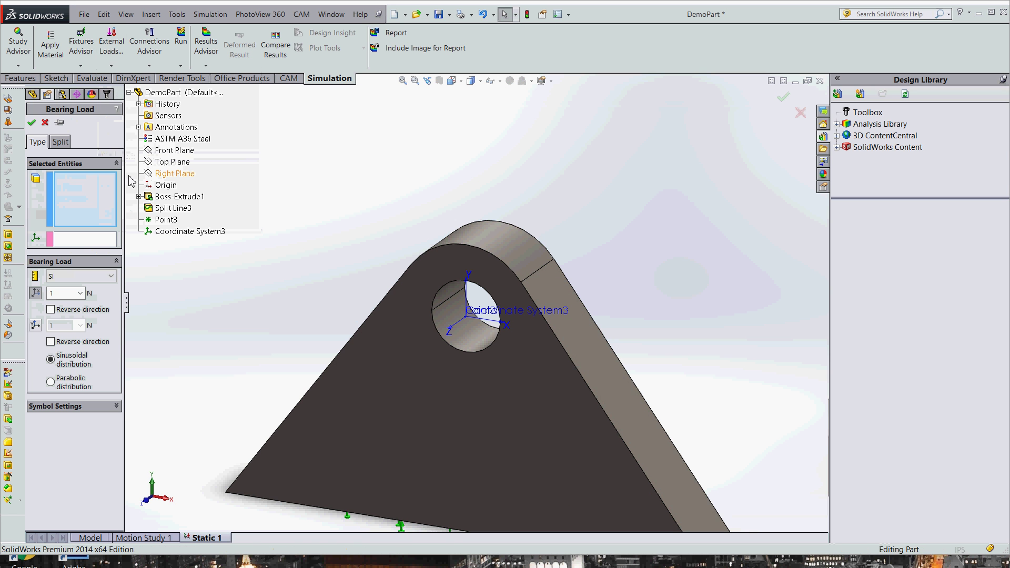
pyautogui.moveTo(265, 307); pyautogui.dragTo(242, 277, button='middle')
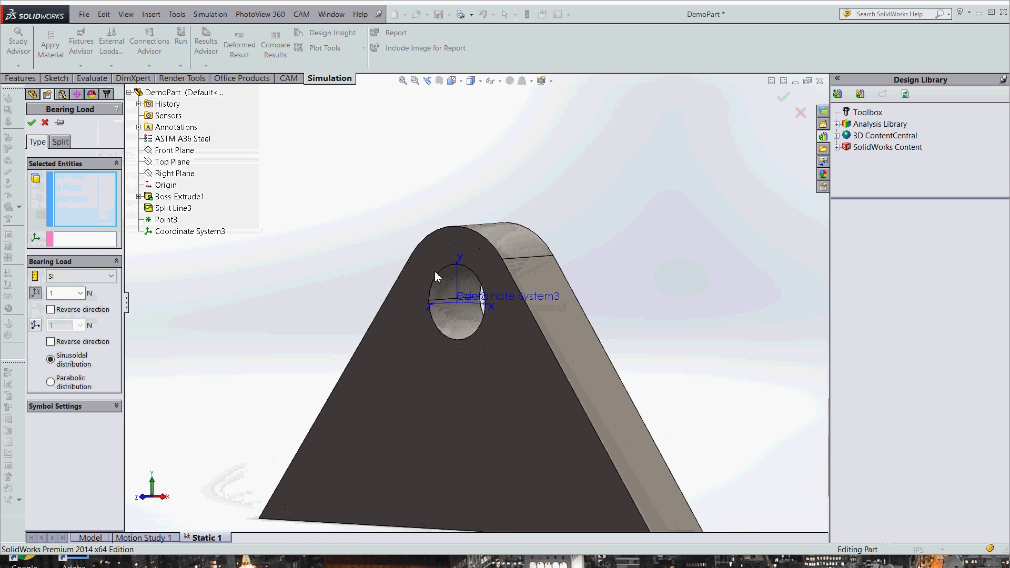
pyautogui.click(451, 290)
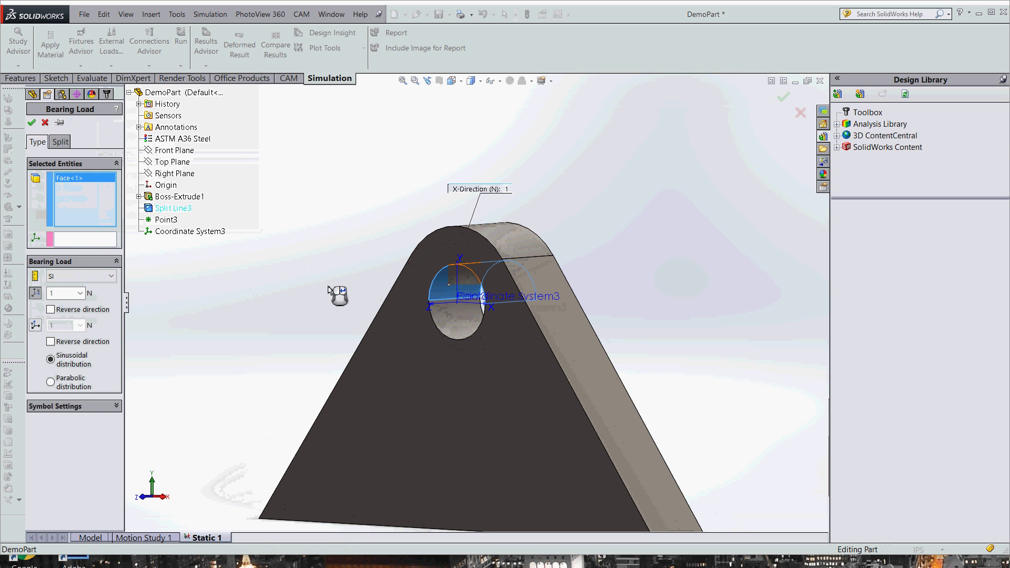
pyautogui.click(89, 241)
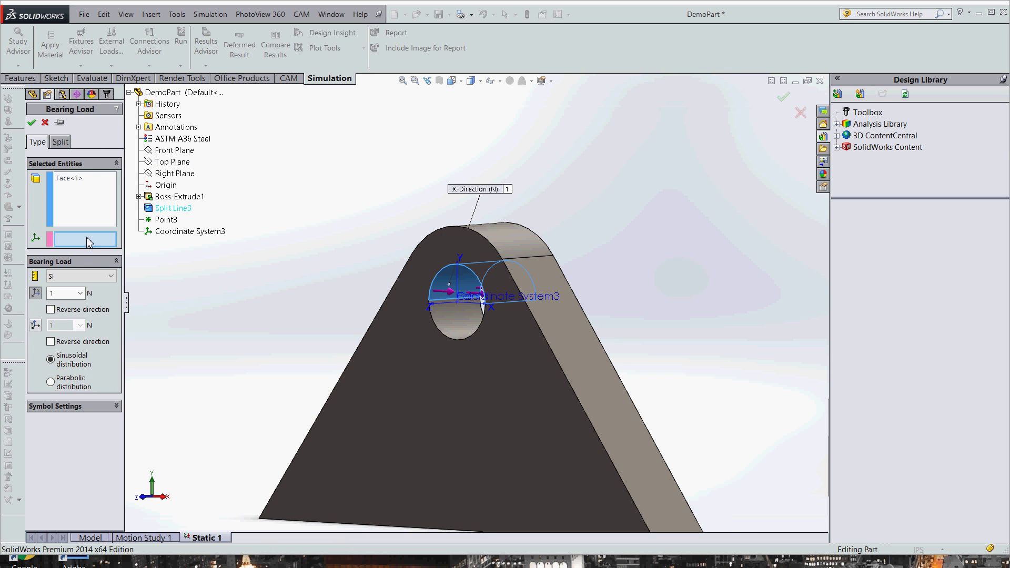
pyautogui.click(437, 304)
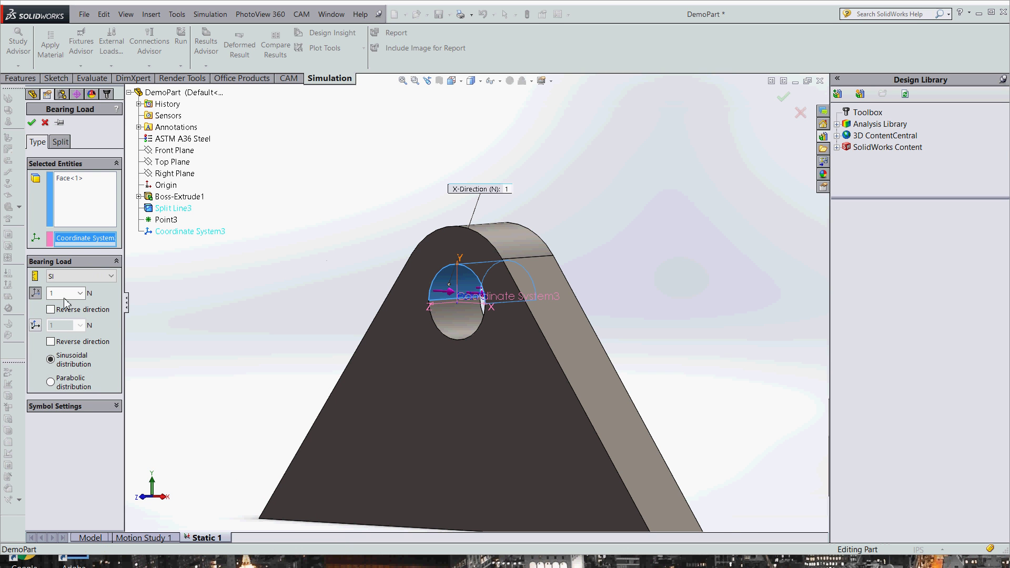
# Set the bearing load to 1000 N along reversed Y direction and confirm BearingLoads-1.
pyautogui.click(37, 326)
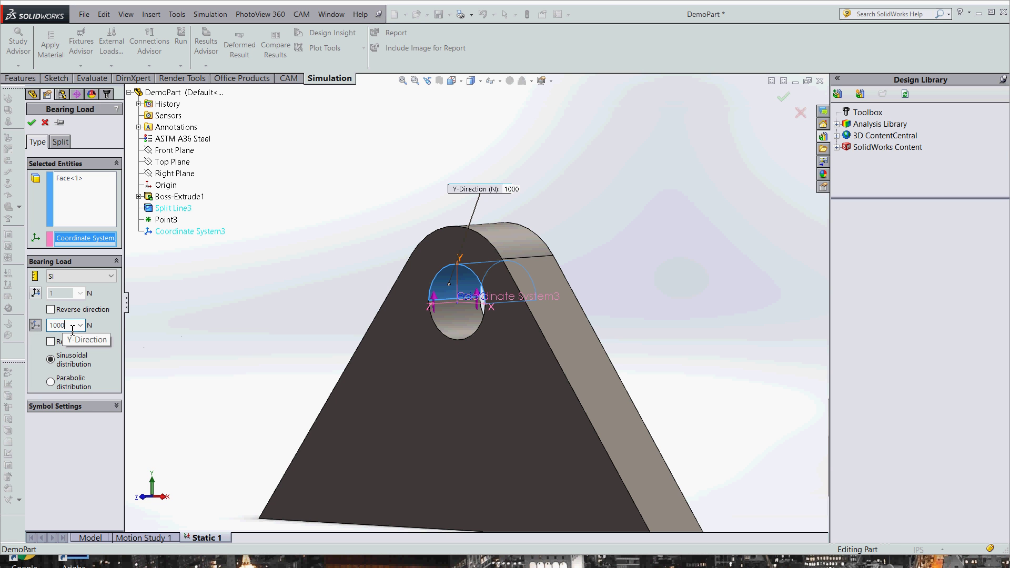
pyautogui.scroll(-5, 434, 302)
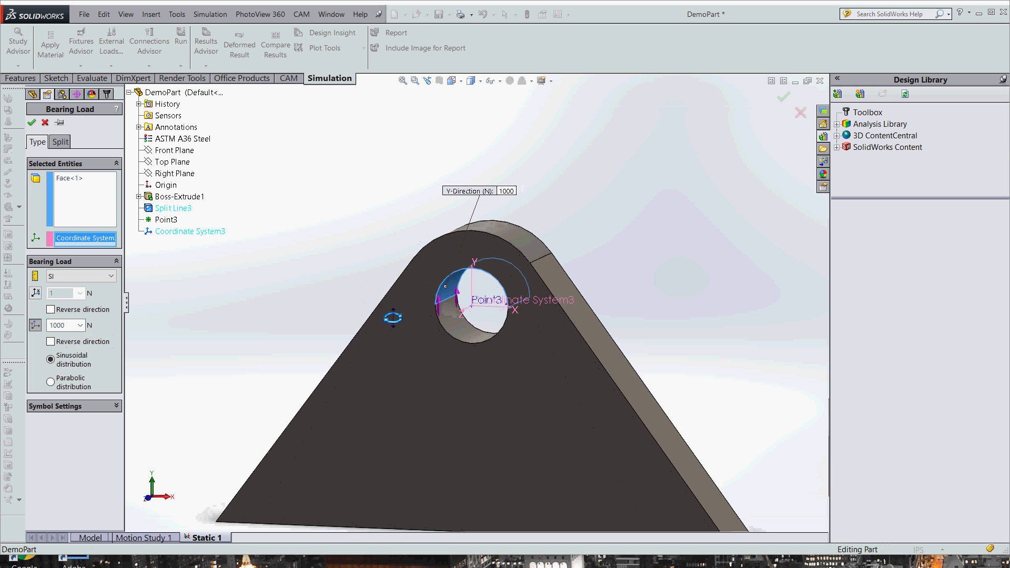
pyautogui.scroll(-3, 434, 302)
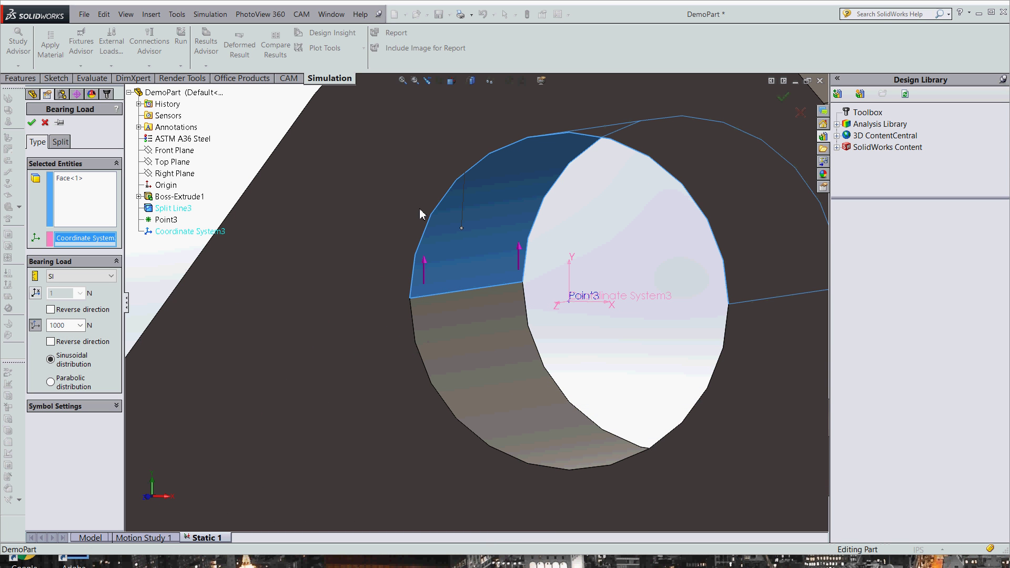
pyautogui.click(51, 341)
pyautogui.scroll(1, 479, 244)
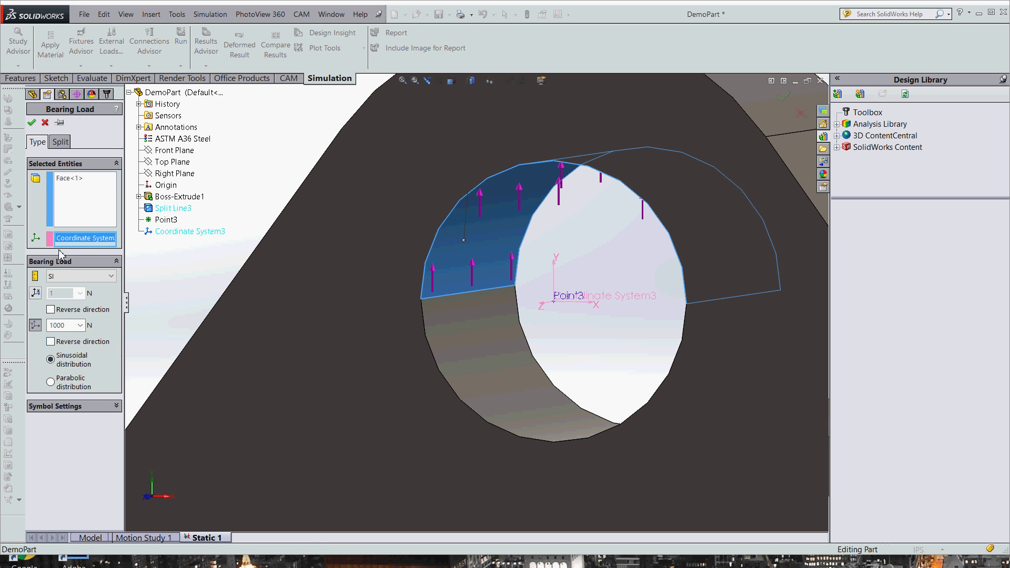
pyautogui.click(31, 122)
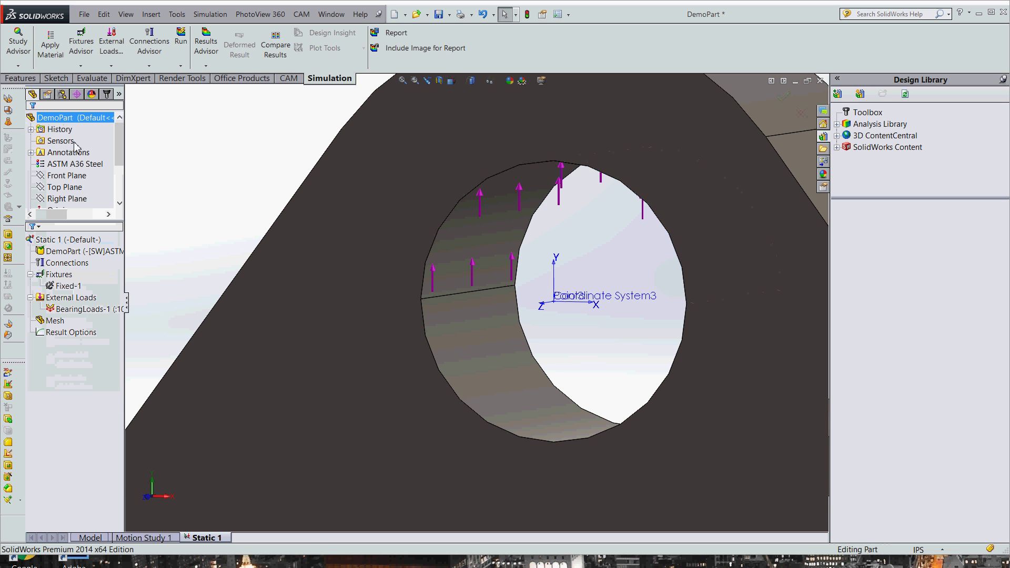
pyautogui.scroll(3, 334, 399)
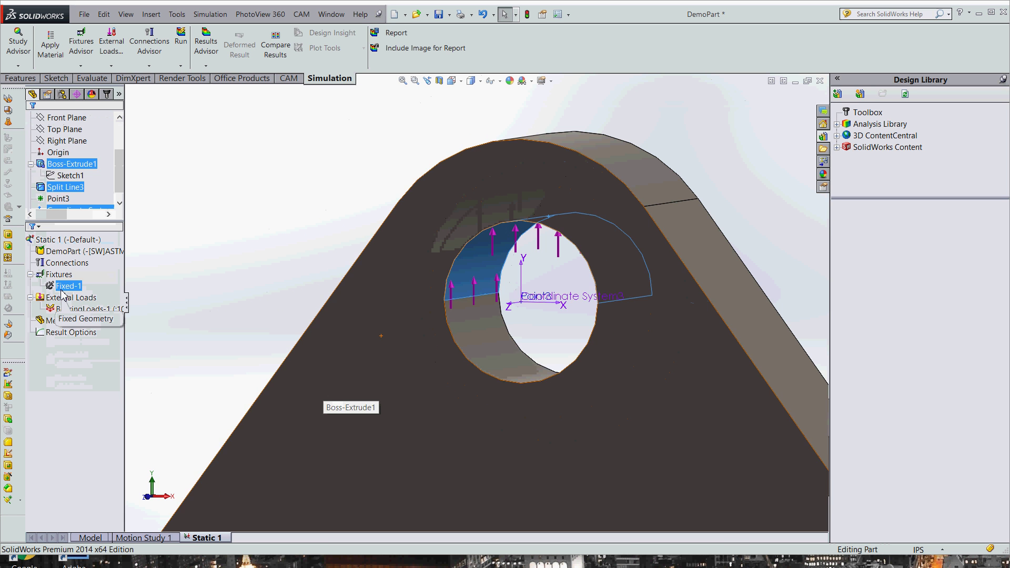
pyautogui.click(79, 309)
pyautogui.scroll(5, 607, 345)
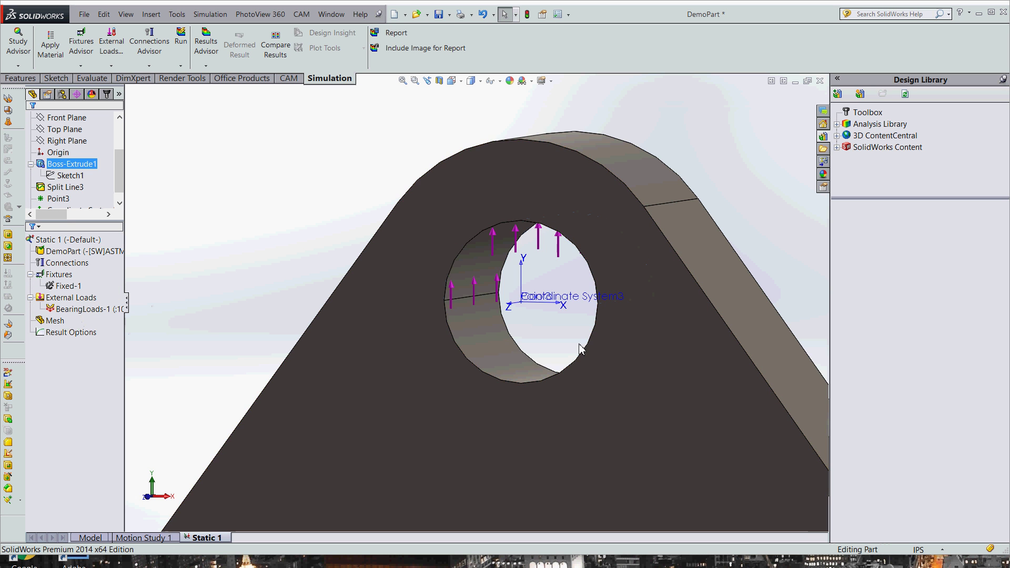
pyautogui.press('Down')
pyautogui.press('Down')
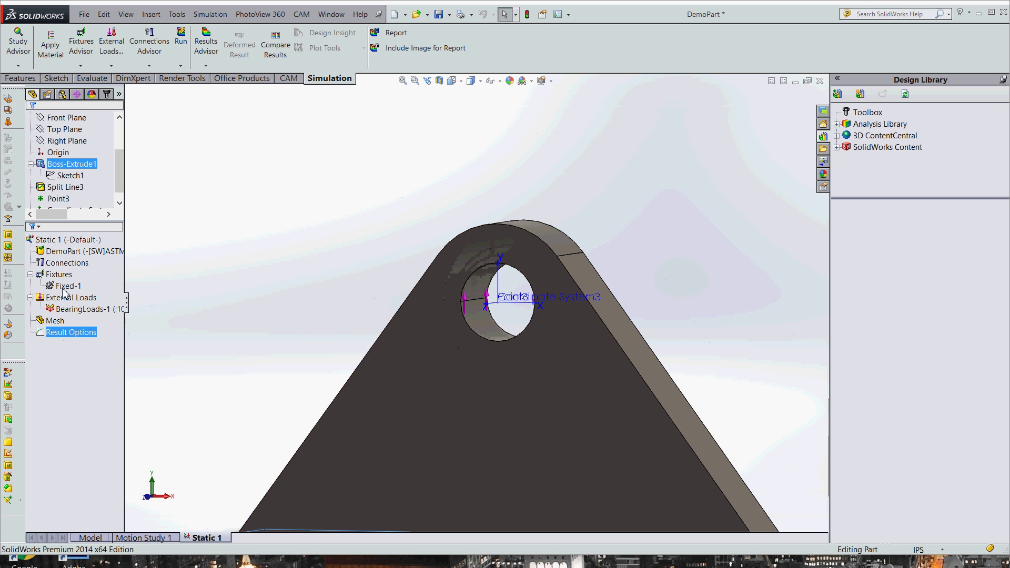
# Generate a default-density solid tetrahedral mesh of DemoPart for Static 1.
pyautogui.click(74, 239)
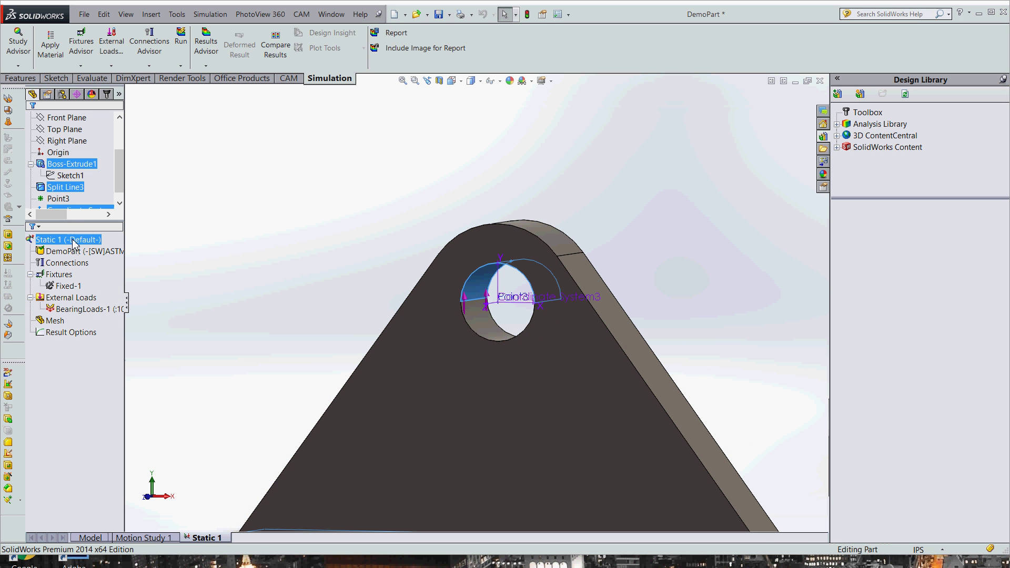
pyautogui.rightClick(73, 242)
pyautogui.rightClick(52, 255)
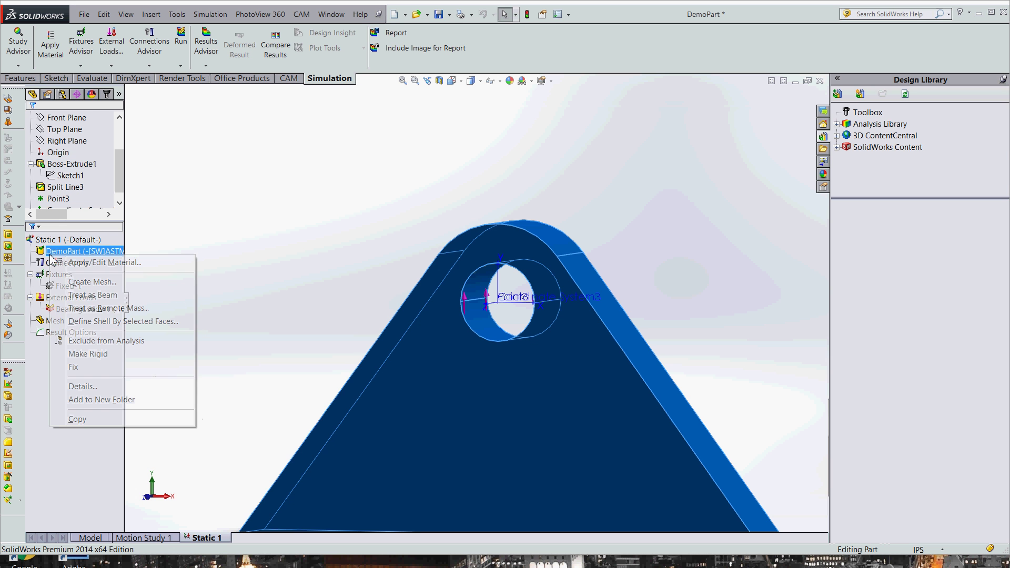
pyautogui.click(243, 257)
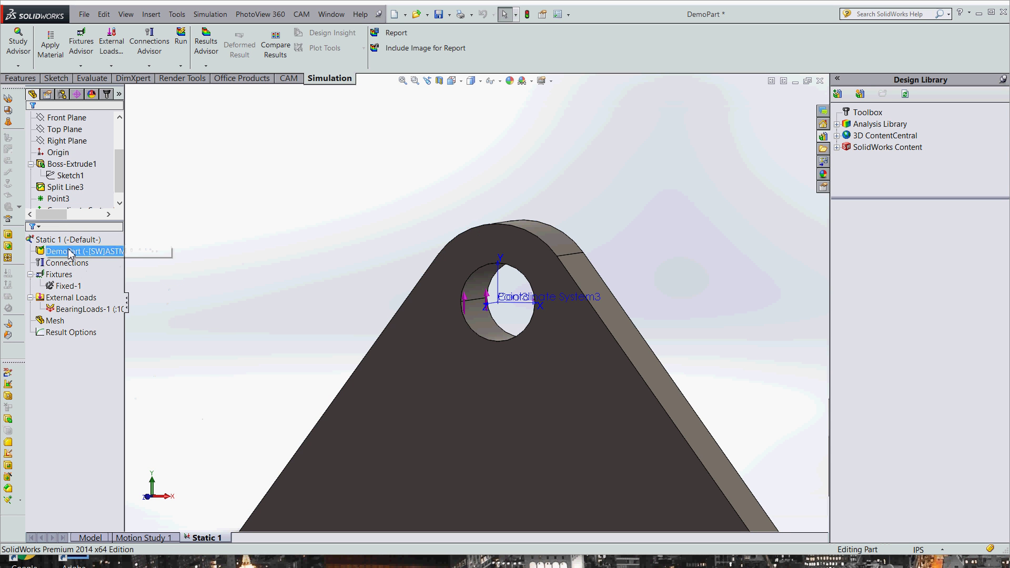
pyautogui.rightClick(70, 251)
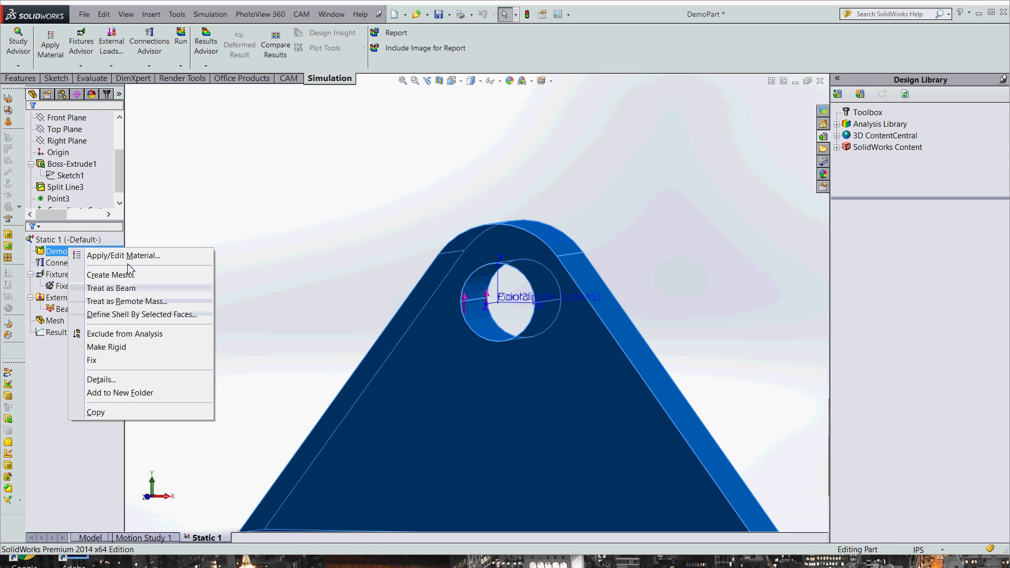
pyautogui.click(108, 275)
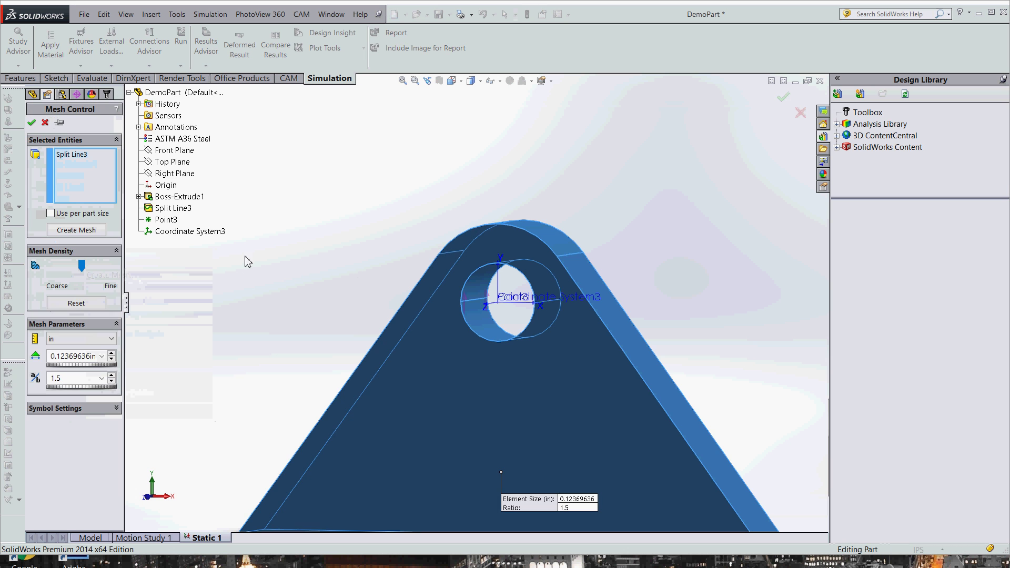
pyautogui.click(45, 122)
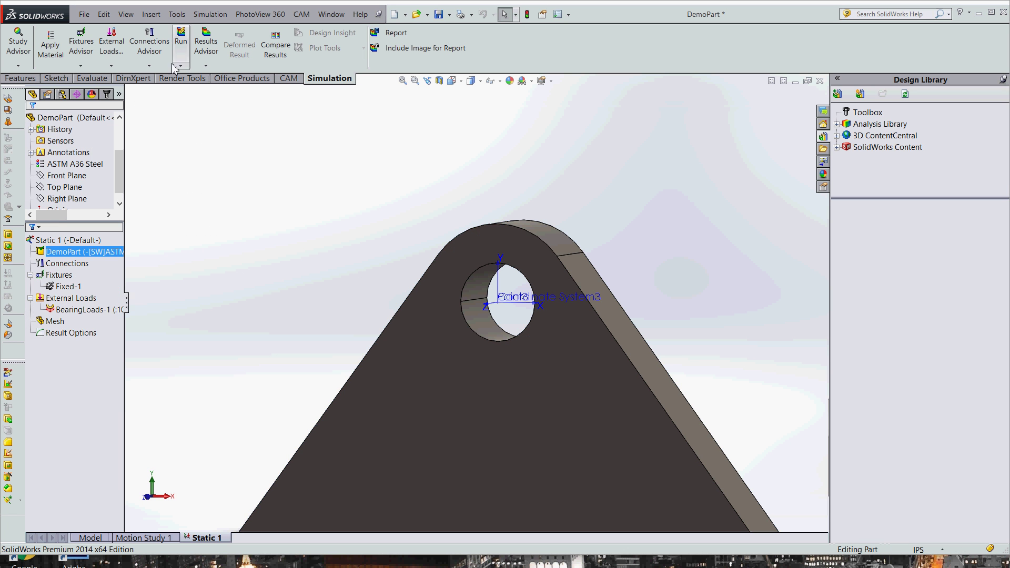
pyautogui.click(57, 277)
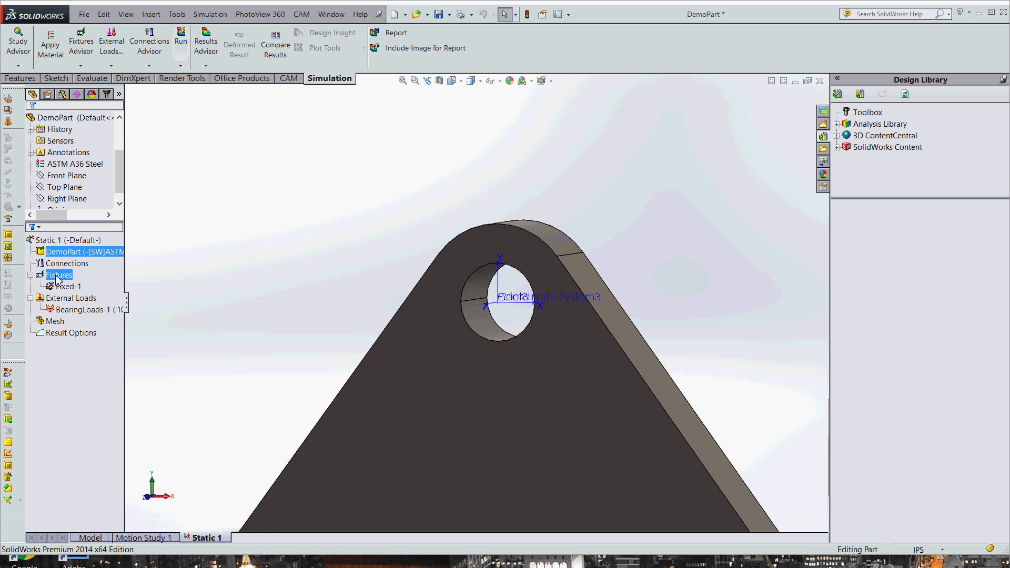
pyautogui.rightClick(54, 321)
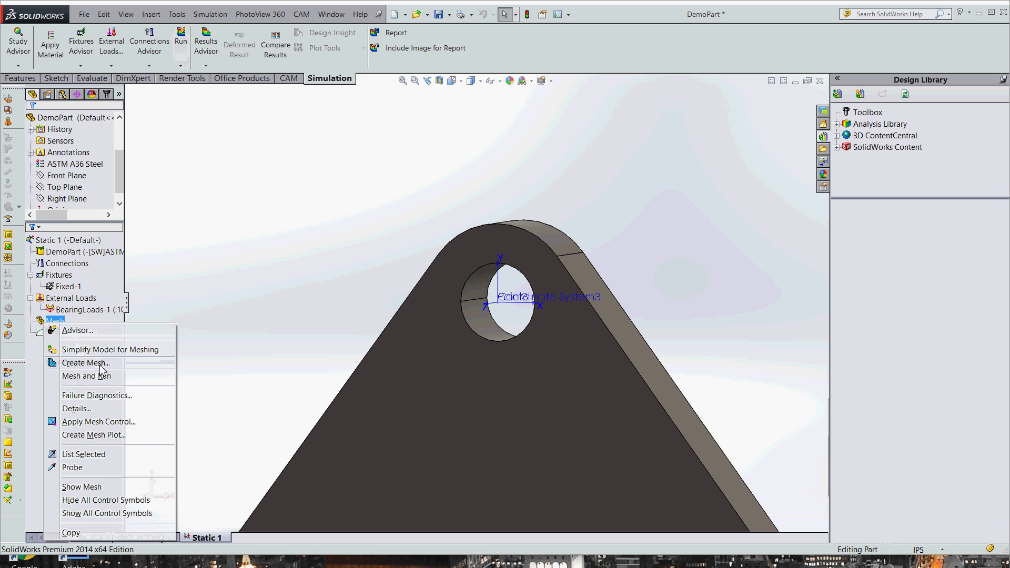
pyautogui.click(173, 369)
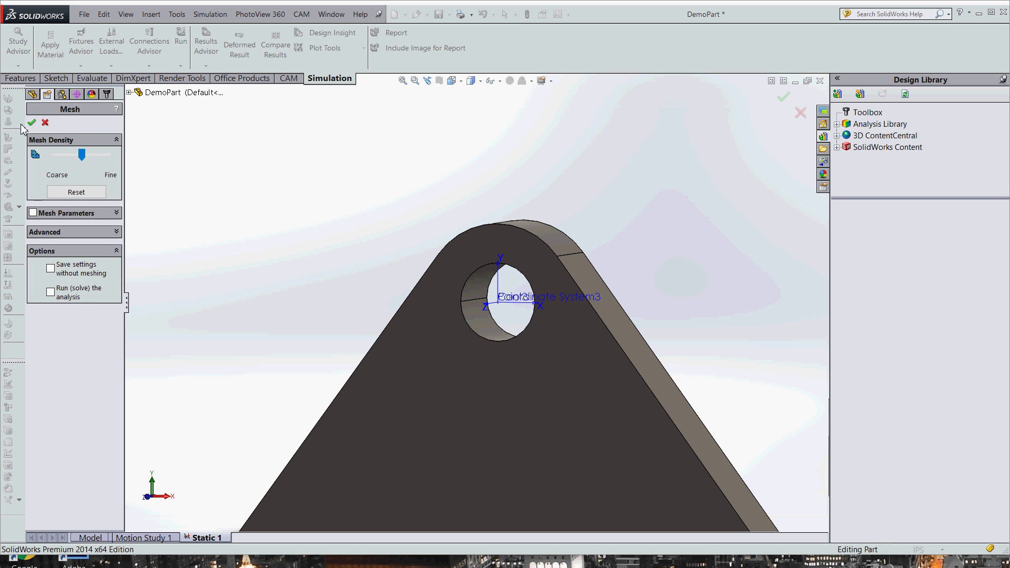
pyautogui.click(31, 123)
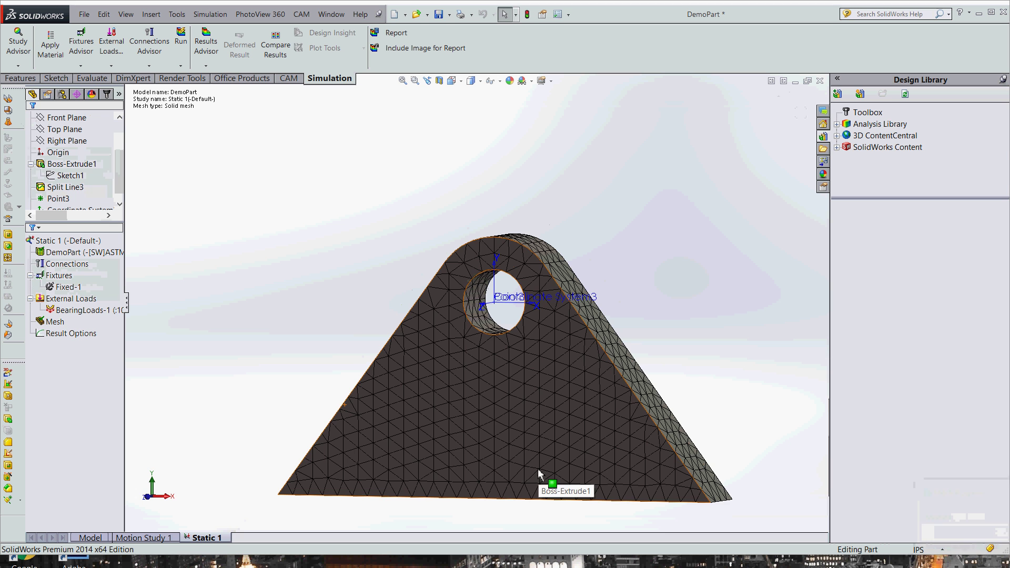
pyautogui.moveTo(533, 480)
pyautogui.mouseDown(button='middle')
pyautogui.moveTo(525, 511)
pyautogui.moveTo(526, 477)
pyautogui.mouseUp(button='middle')
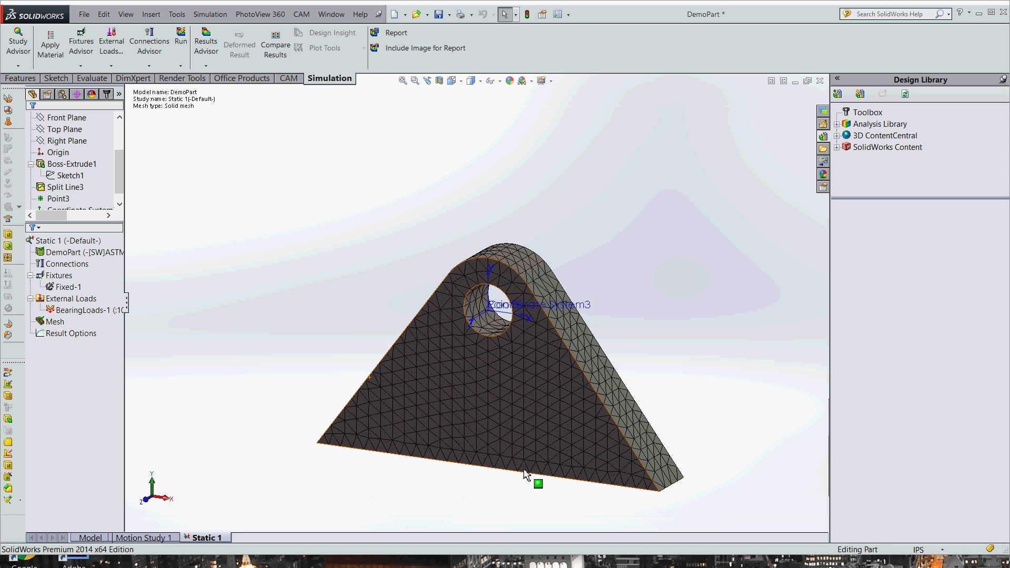
pyautogui.scroll(-2, 525, 473)
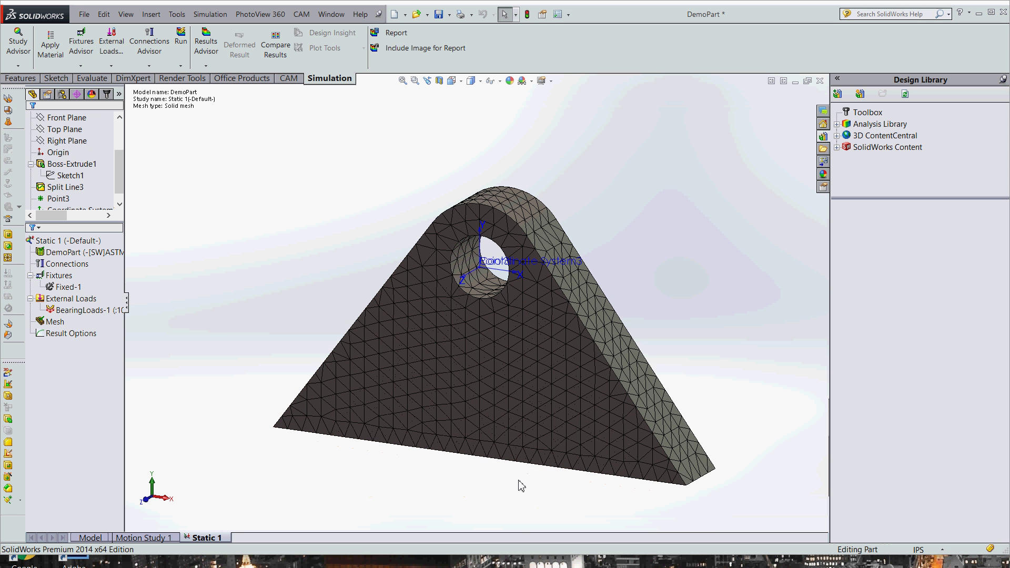
# Solve Static 1 and review the von Mises plot peaking at 5.028e+06 N/m^2.
pyautogui.click(179, 39)
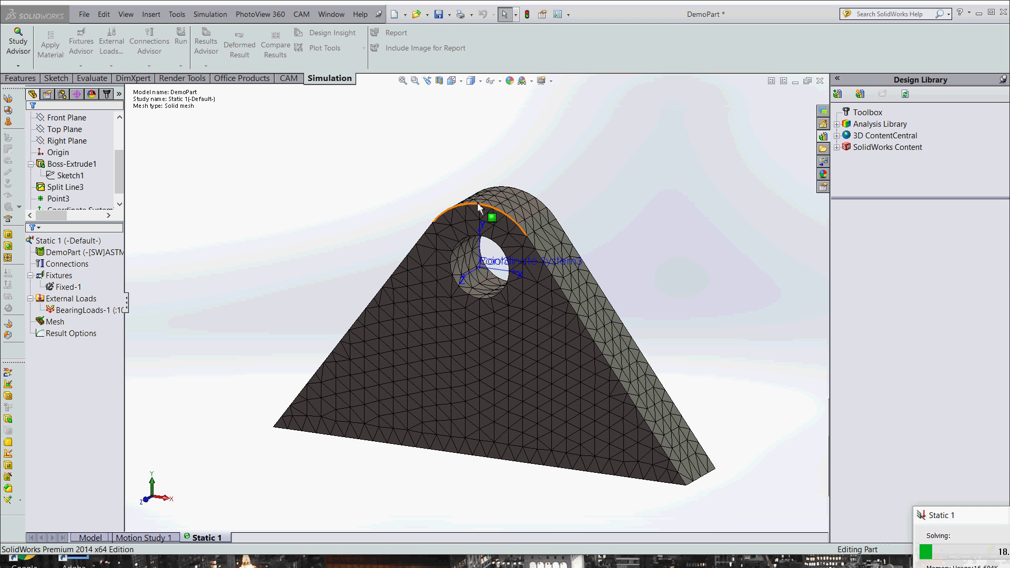
pyautogui.moveTo(458, 322); pyautogui.dragTo(534, 316, button='middle')
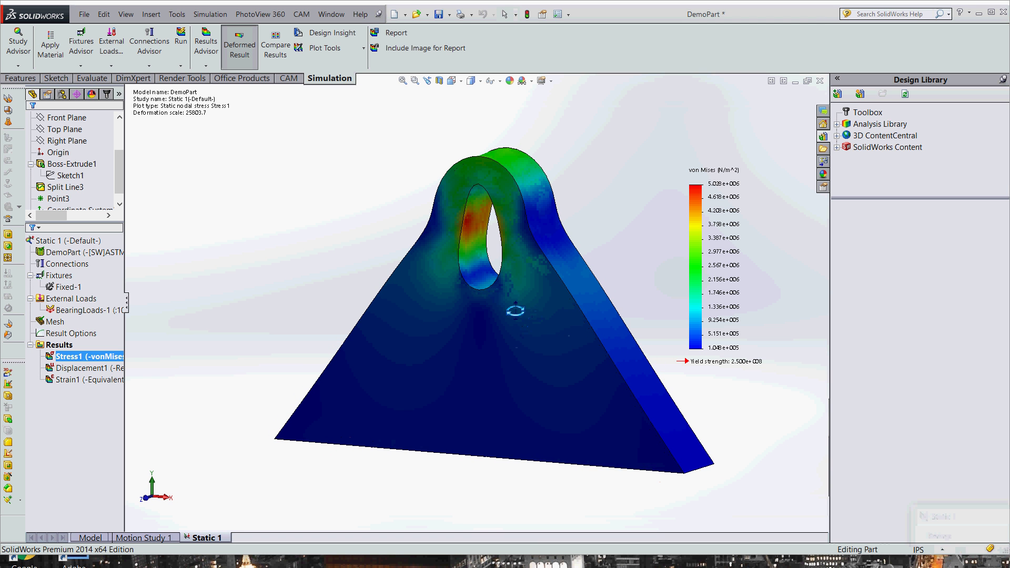
pyautogui.moveTo(515, 311); pyautogui.dragTo(542, 322)
pyautogui.press('Escape')
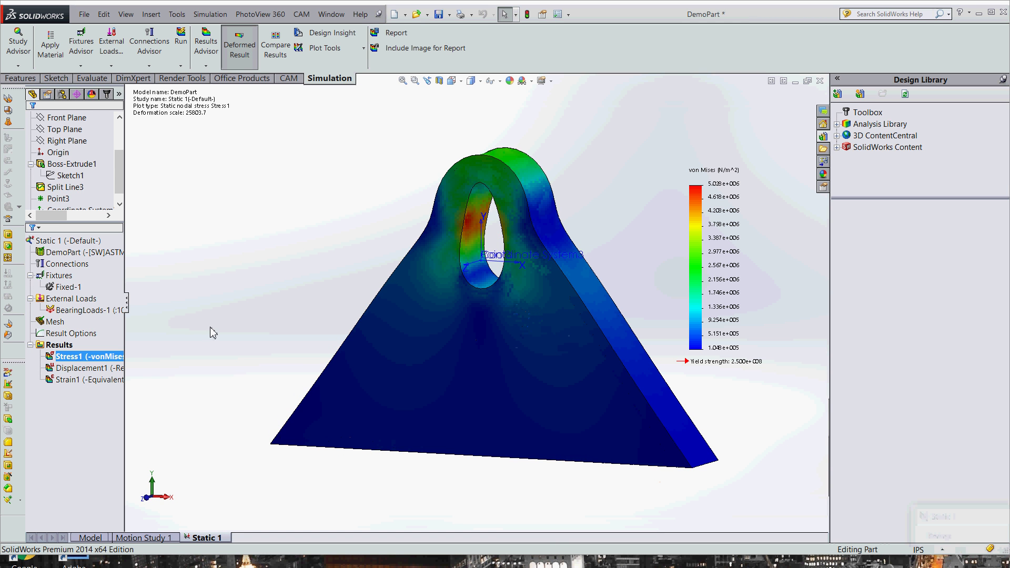
pyautogui.rightClick(51, 346)
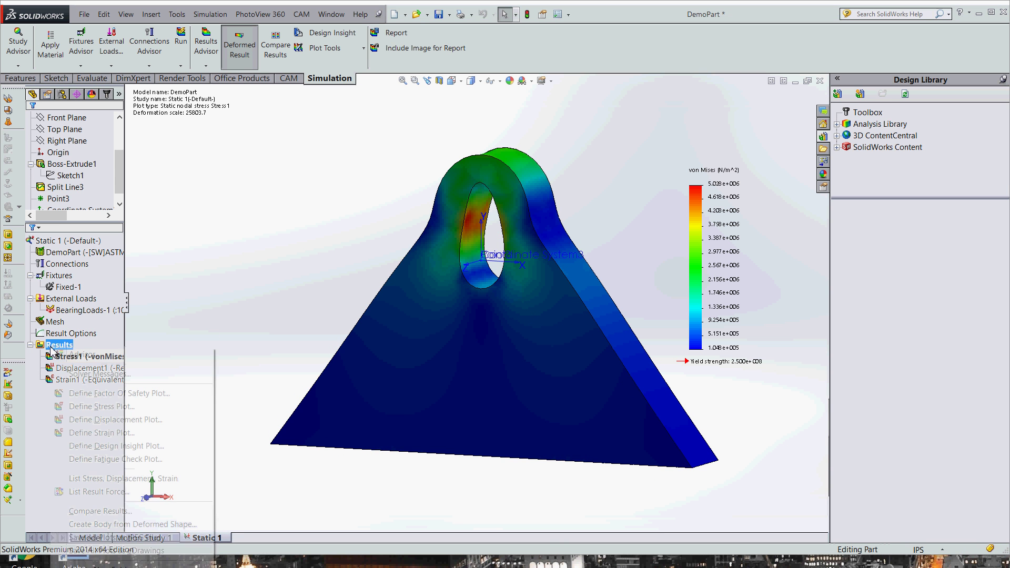
# Define Factor of Safety1 showing areas below a factor of safety of 100 in red.
pyautogui.click(129, 395)
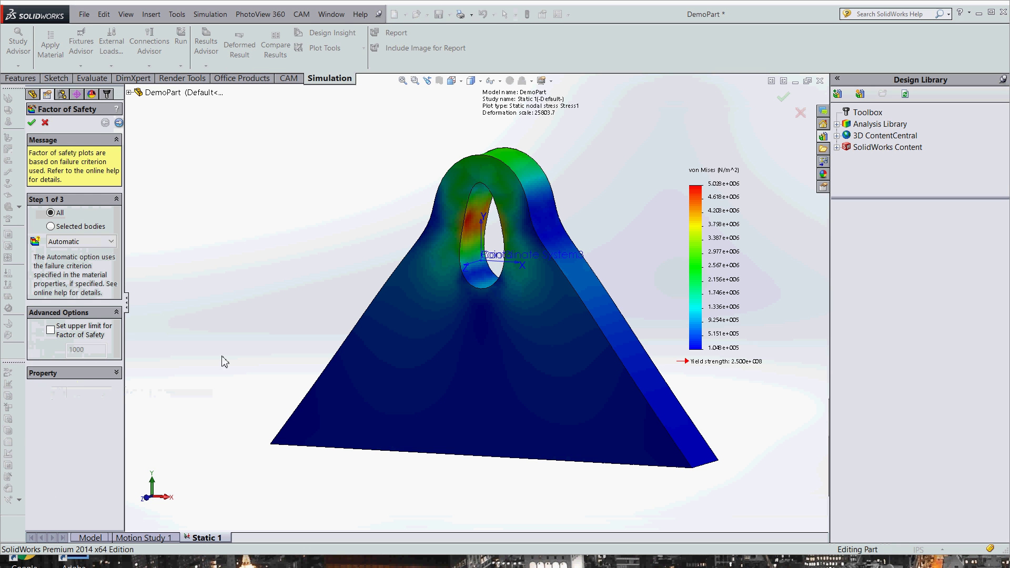
pyautogui.click(119, 123)
pyautogui.click(119, 122)
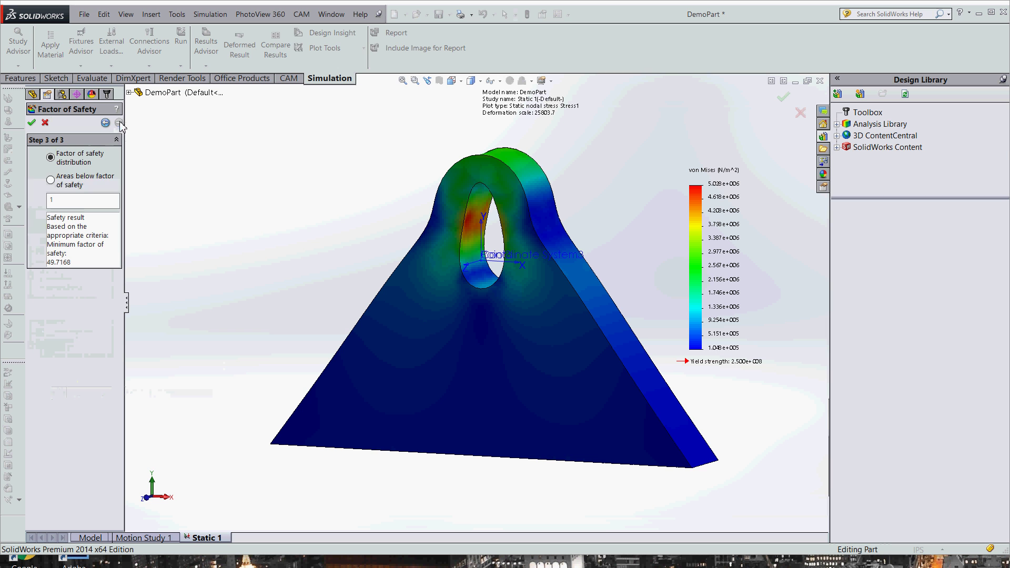
pyautogui.click(51, 182)
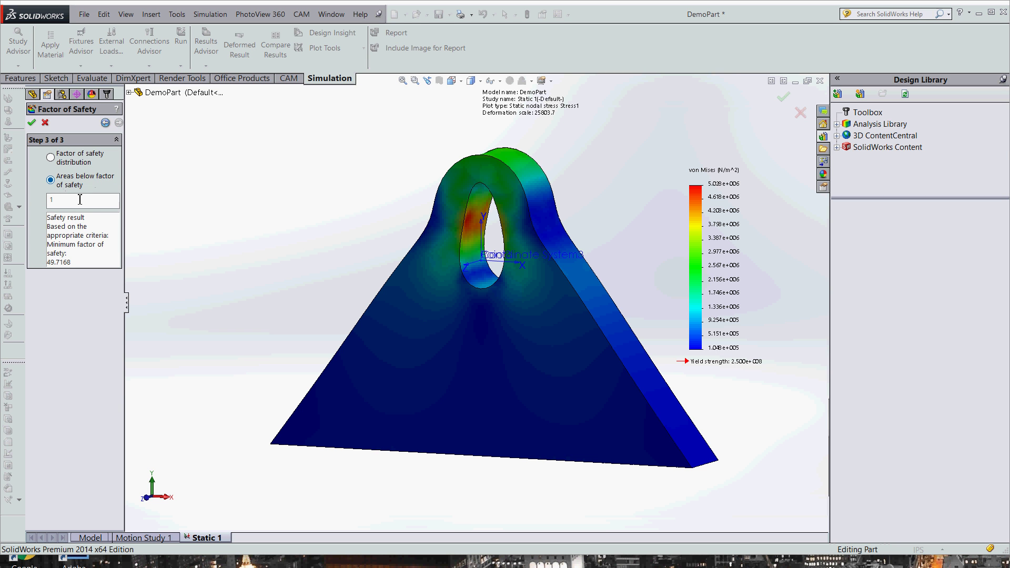
pyautogui.click(96, 204)
pyautogui.click(32, 124)
pyautogui.moveTo(316, 284); pyautogui.dragTo(198, 283, button='middle')
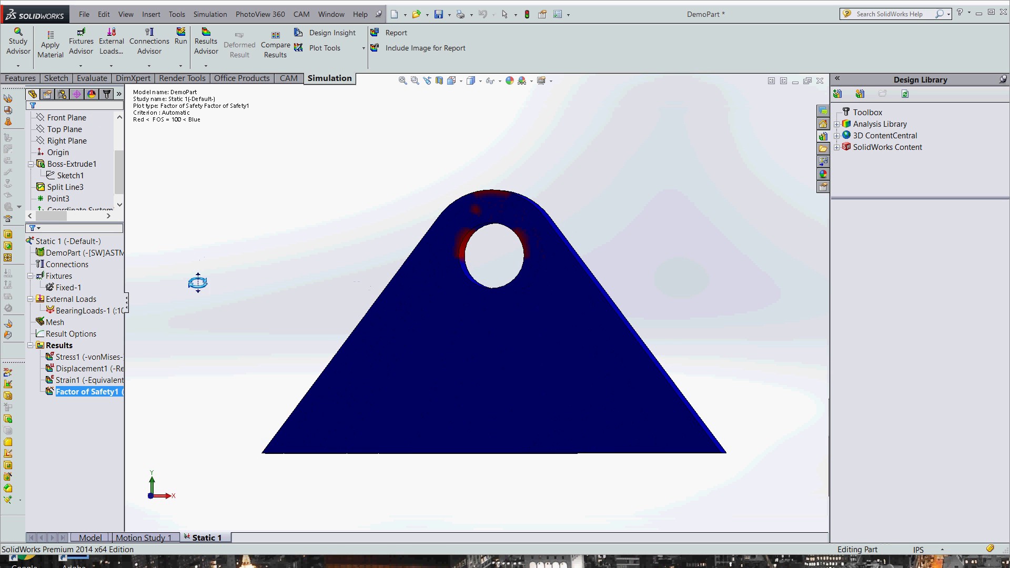
# Section-clip Factor of Safety1 at the Front Plane with a 0.5 in offset.
pyautogui.press('Escape')
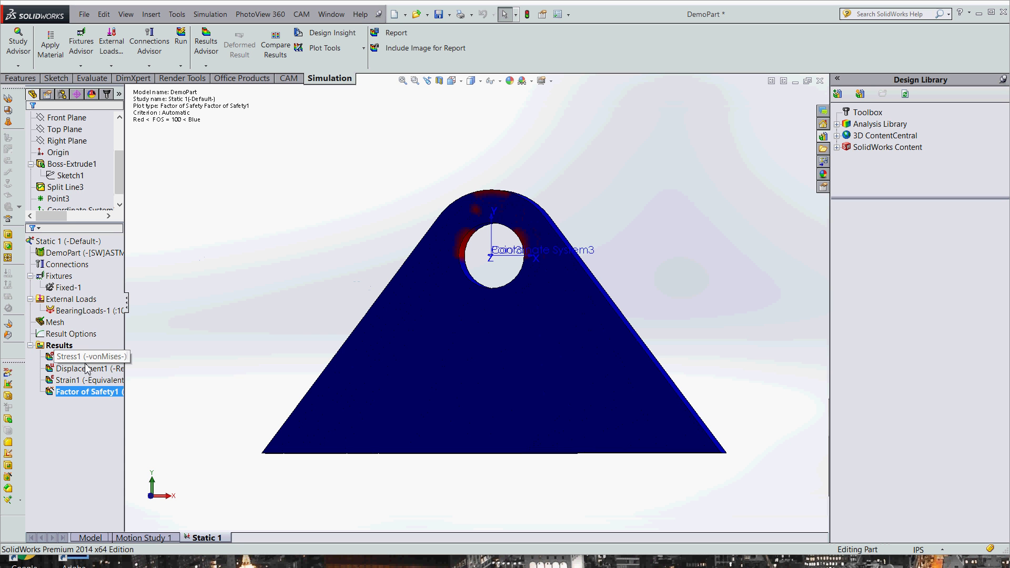
pyautogui.rightClick(80, 392)
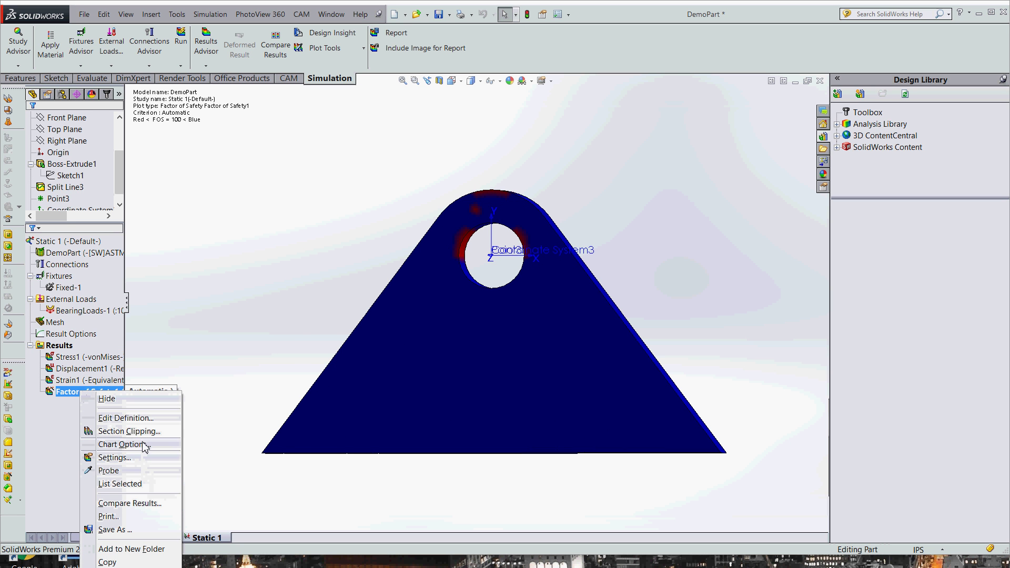
pyautogui.click(107, 398)
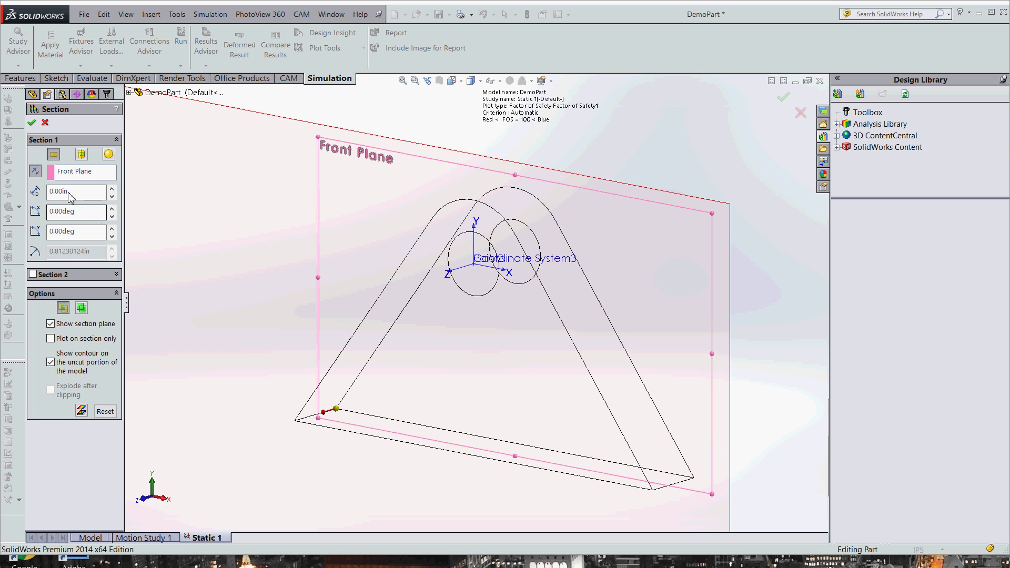
pyautogui.click(70, 195)
pyautogui.write('0')
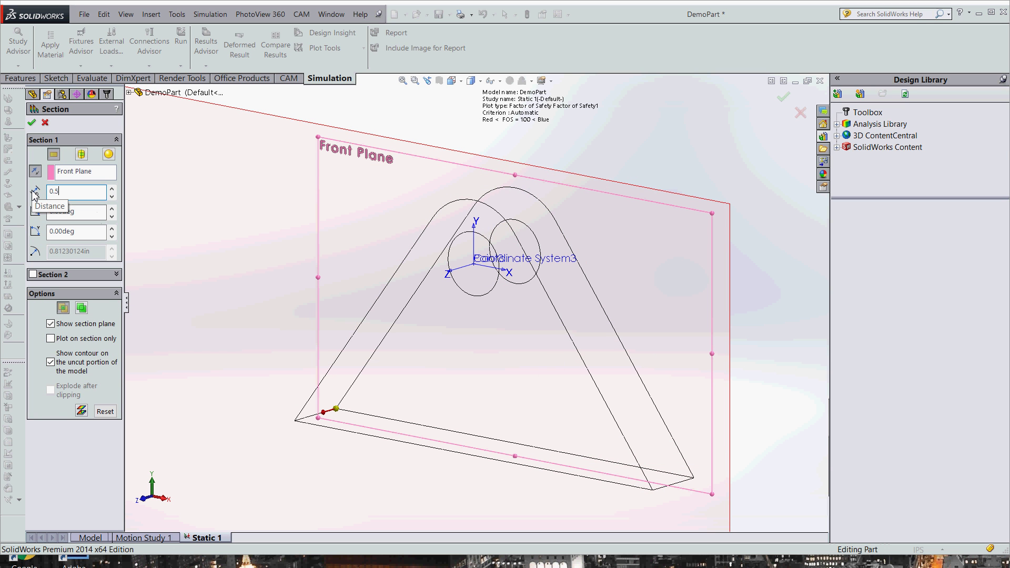
pyautogui.write('.5')
pyautogui.press('Return')
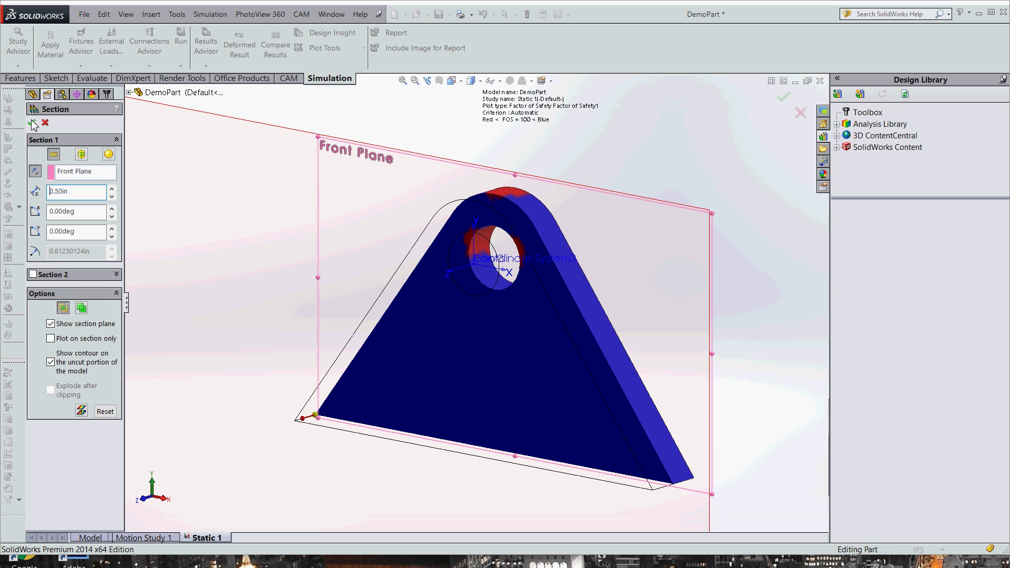
pyautogui.moveTo(578, 206); pyautogui.dragTo(665, 203, button='middle')
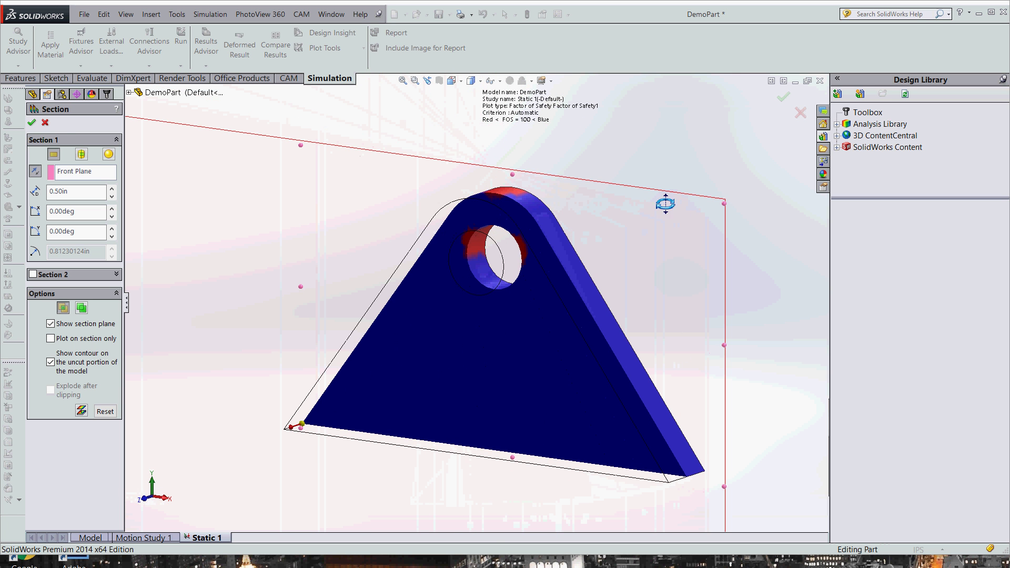
pyautogui.click(32, 124)
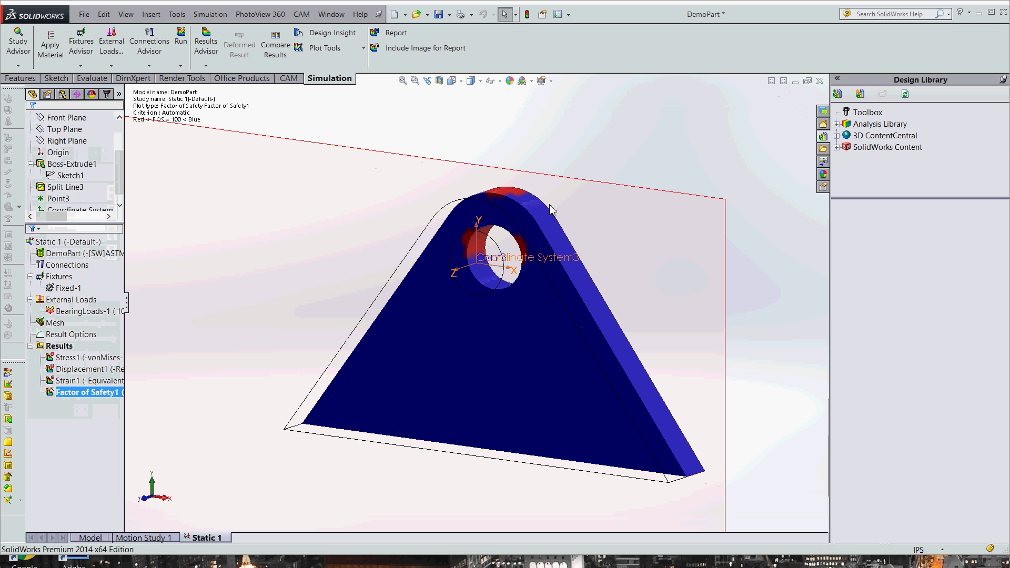
# Turn the clipped factor-of-safety plot to the Front view and zoom in around the hole.
pyautogui.click(452, 81)
pyautogui.click(510, 139)
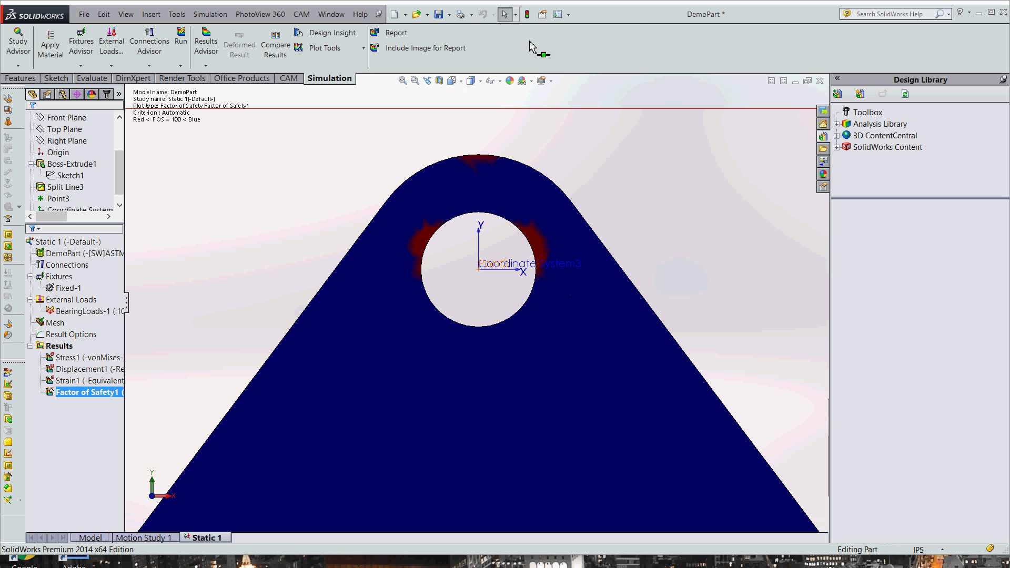
pyautogui.hotkey('shift', 'z')
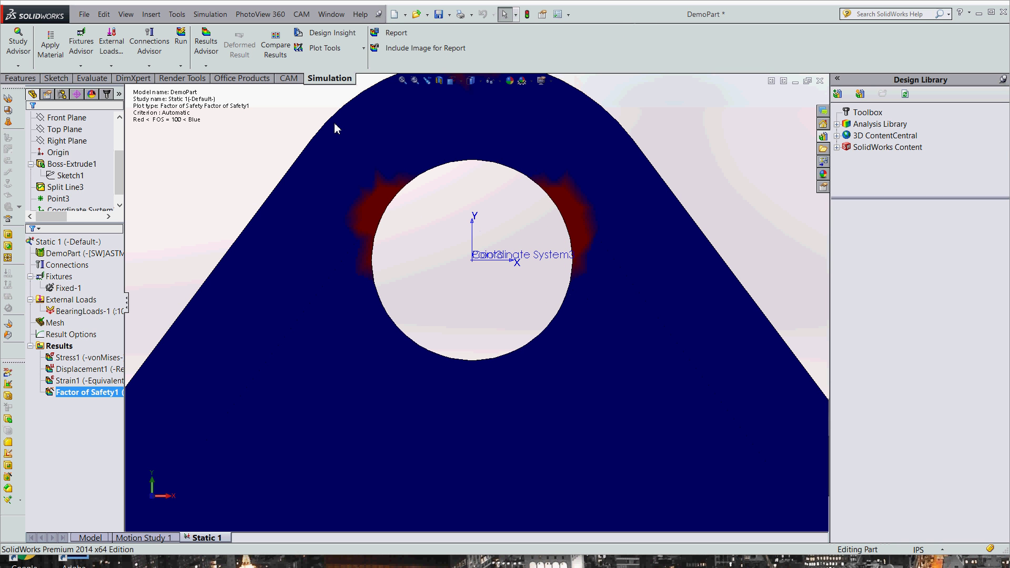
pyautogui.press('z')
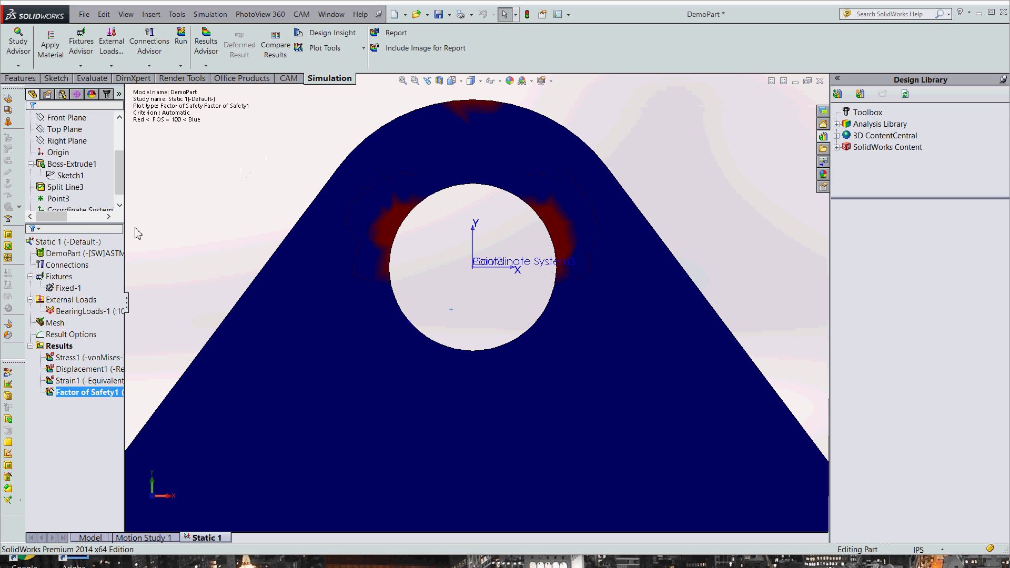
# Show the Stress1 von Mises plot again and add a Design Insight plot.
pyautogui.rightClick(87, 357)
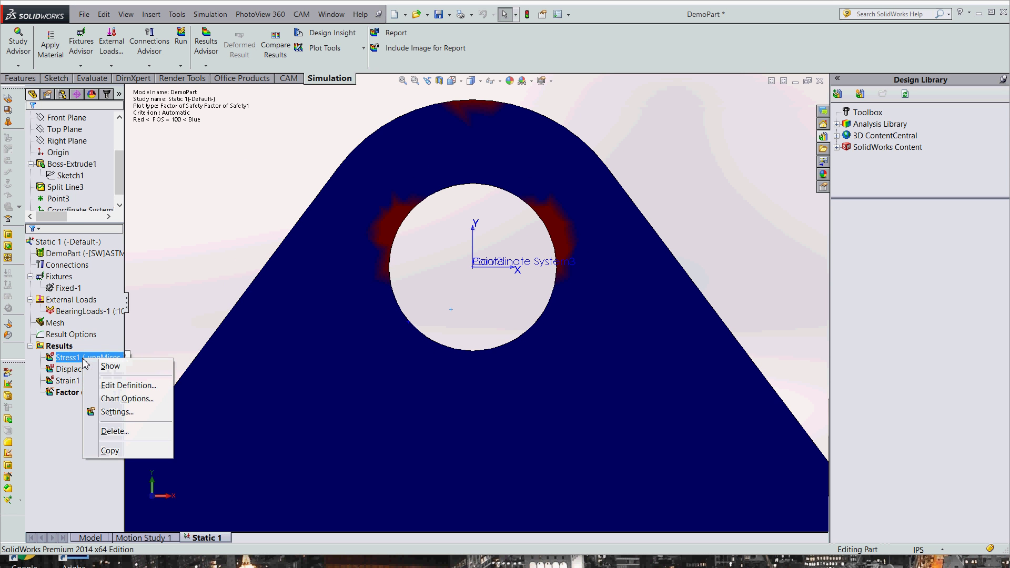
pyautogui.click(101, 366)
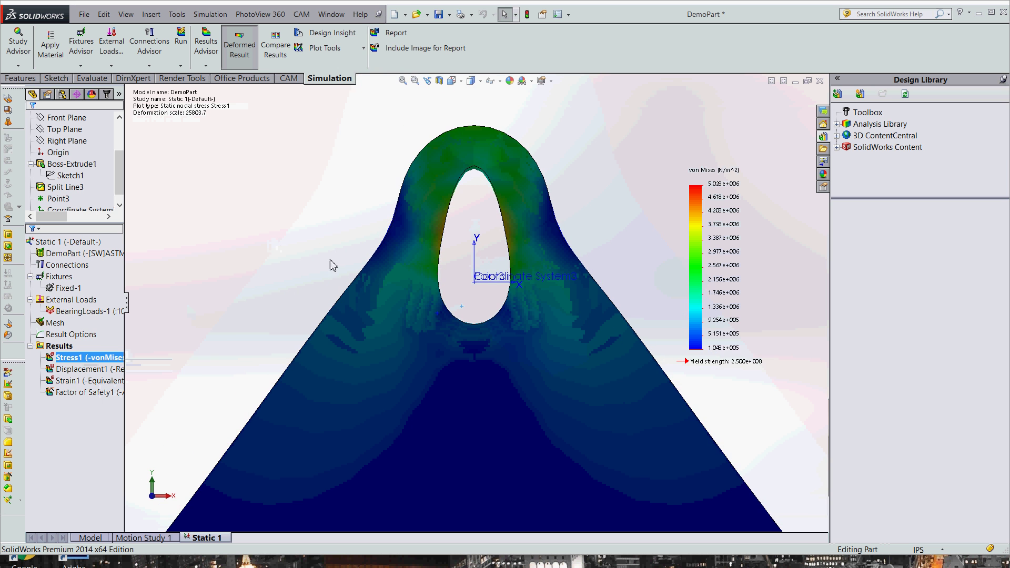
pyautogui.click(323, 33)
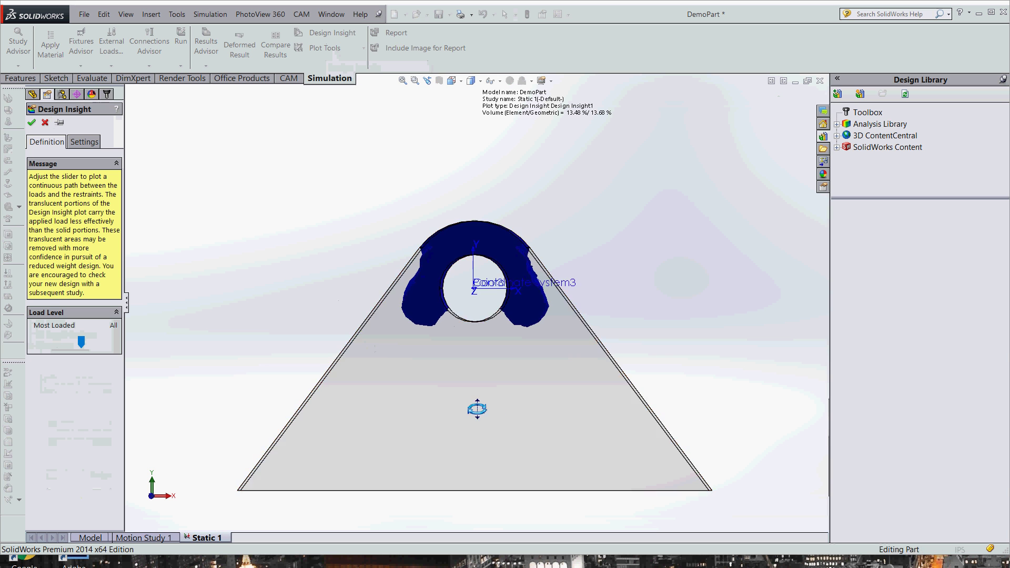
pyautogui.moveTo(473, 422); pyautogui.dragTo(485, 398, button='middle')
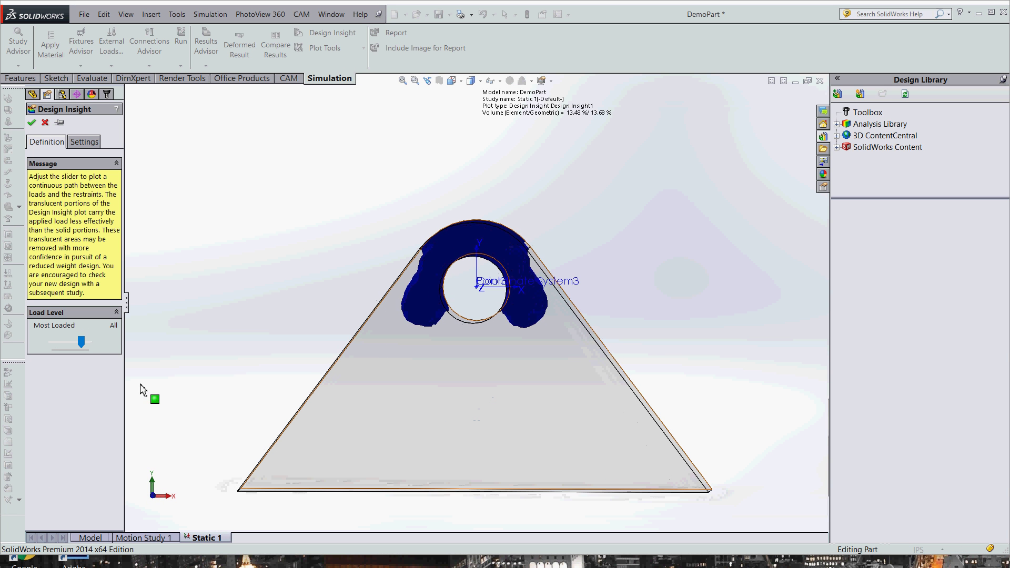
# Tune the Design Insight load level so about 12.47% of the volume wraps the hole.
pyautogui.moveTo(81, 343); pyautogui.dragTo(83, 345)
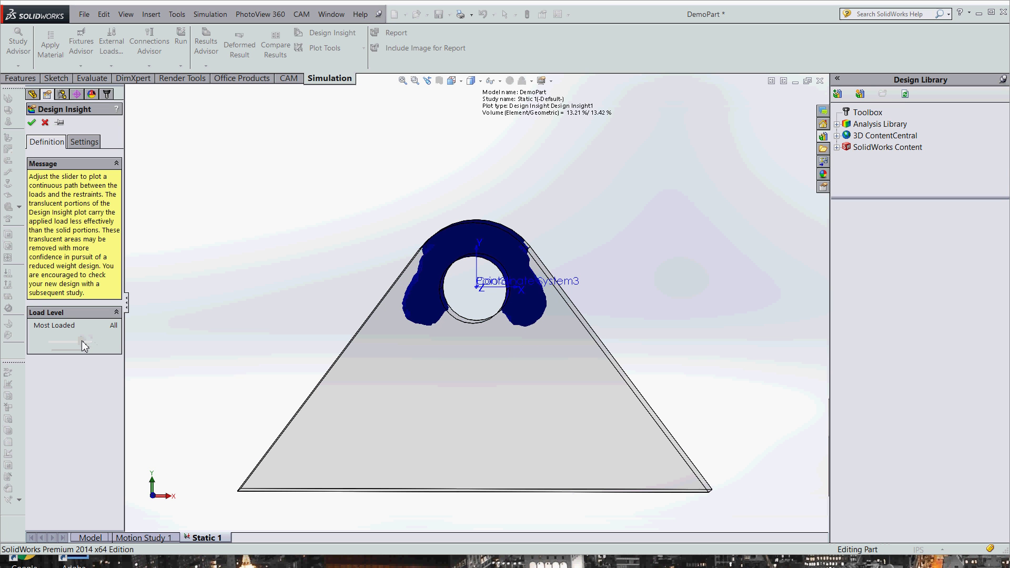
pyautogui.moveTo(371, 345); pyautogui.dragTo(372, 370, button='middle')
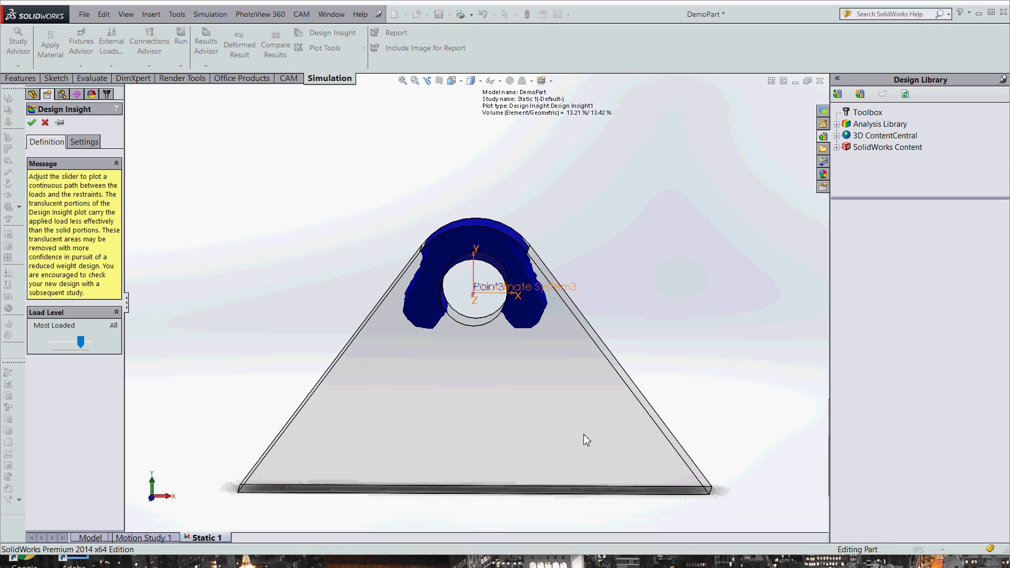
pyautogui.moveTo(624, 507); pyautogui.dragTo(622, 323, button='middle')
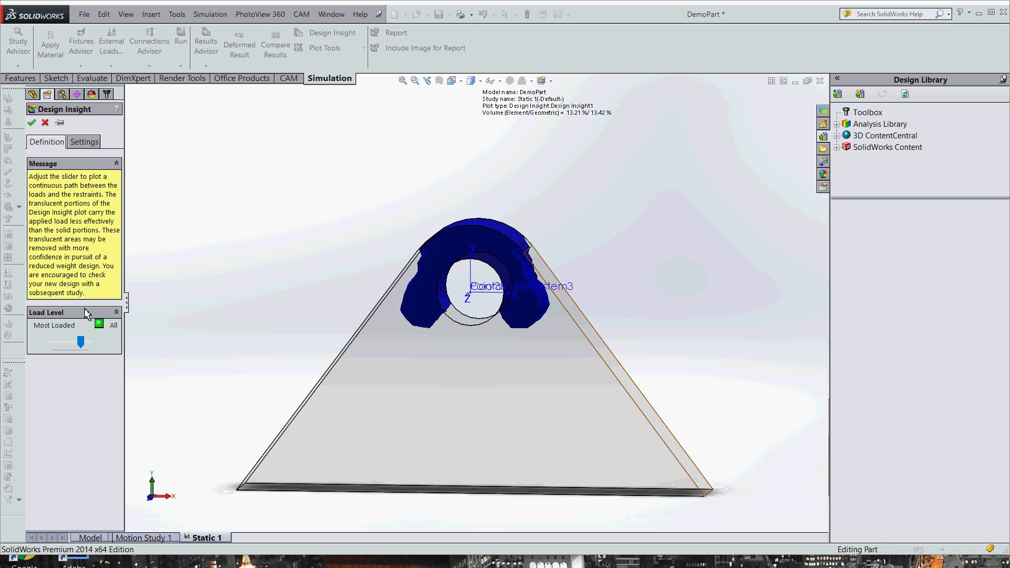
pyautogui.moveTo(82, 342); pyautogui.dragTo(84, 342)
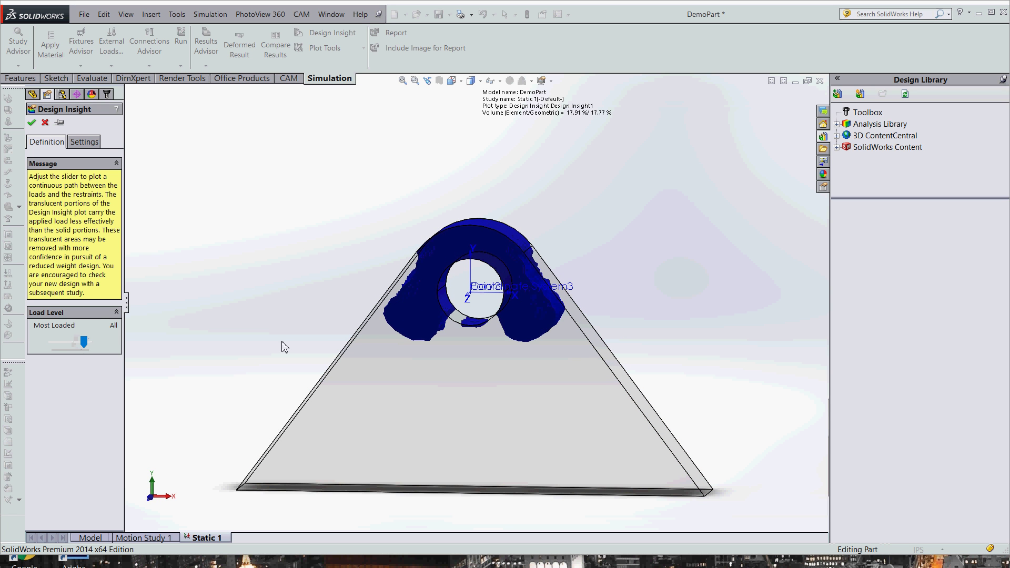
pyautogui.moveTo(284, 347)
pyautogui.mouseDown(button='middle')
pyautogui.moveTo(266, 320)
pyautogui.moveTo(325, 338)
pyautogui.moveTo(305, 358)
pyautogui.moveTo(287, 338)
pyautogui.mouseUp(button='middle')
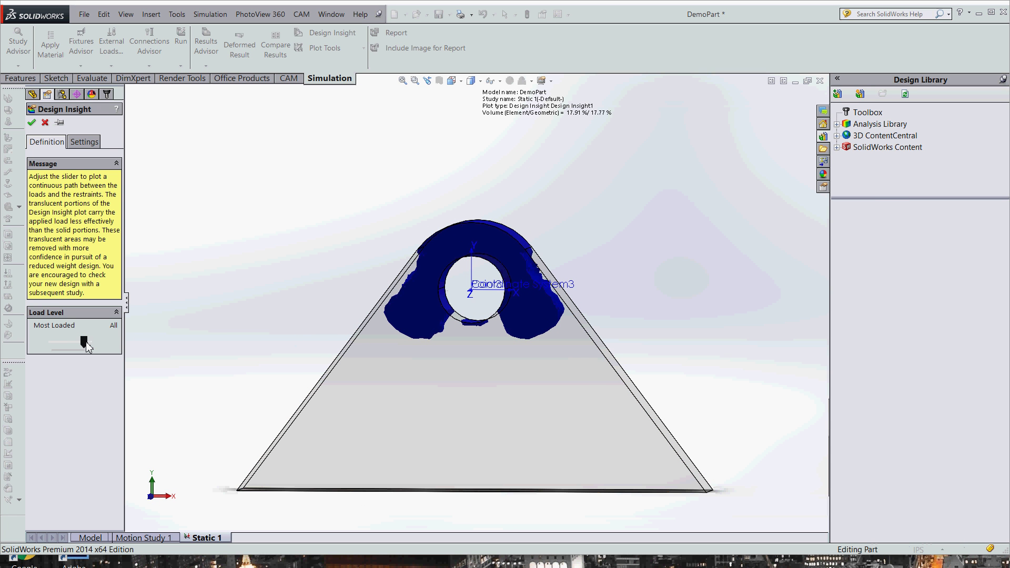
pyautogui.moveTo(87, 346); pyautogui.dragTo(83, 346)
pyautogui.moveTo(282, 342); pyautogui.dragTo(356, 326, button='middle')
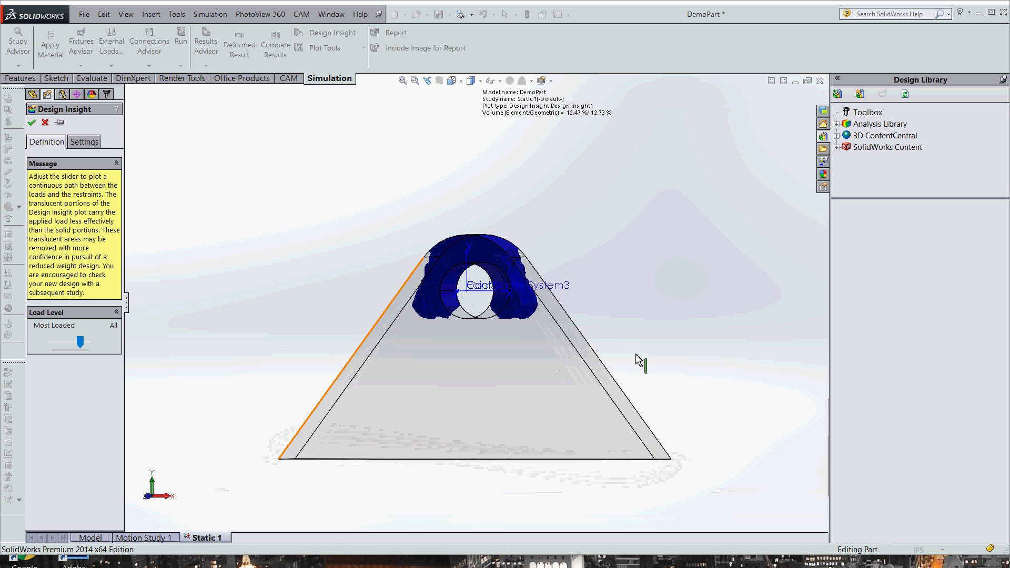
pyautogui.moveTo(637, 358); pyautogui.dragTo(633, 401, button='middle')
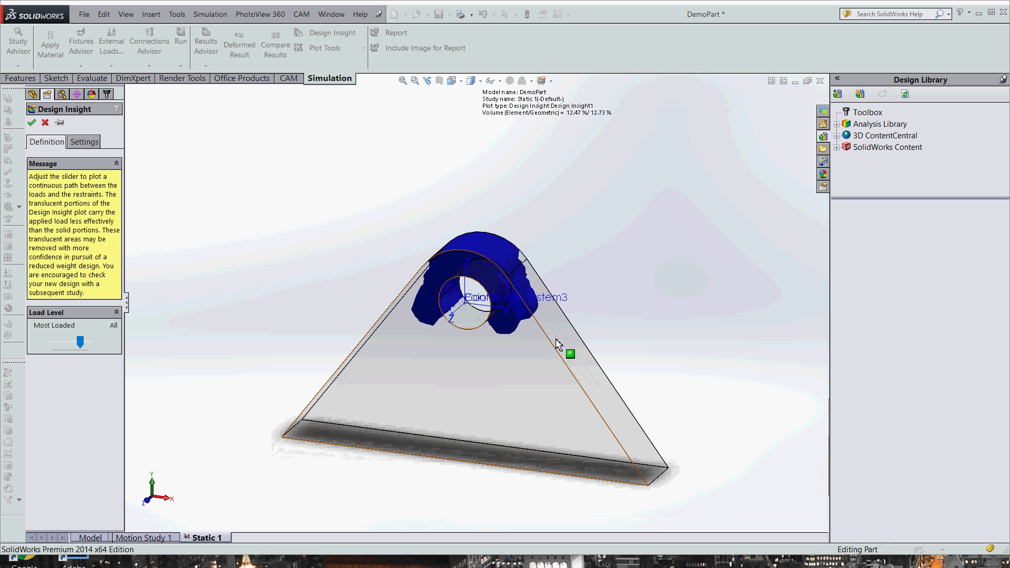